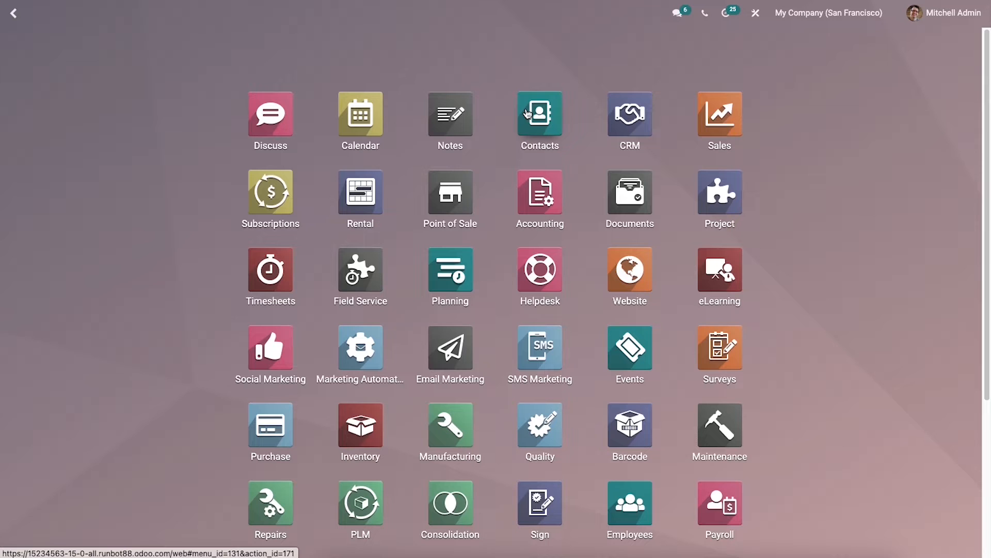
# - Open the meetings calendar of the Azure Interior sales director's contact record in Contacts
pyautogui.click(527, 113)
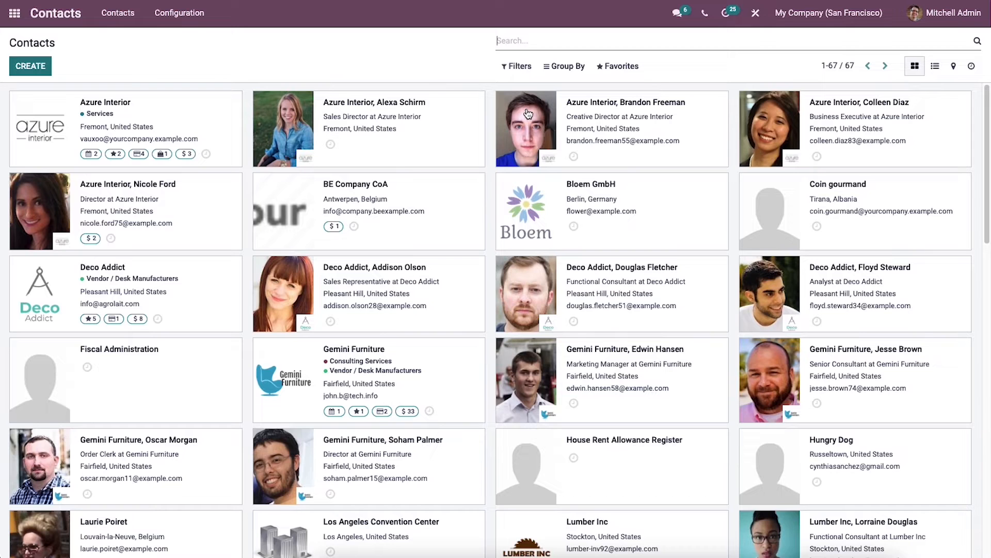
pyautogui.click(412, 136)
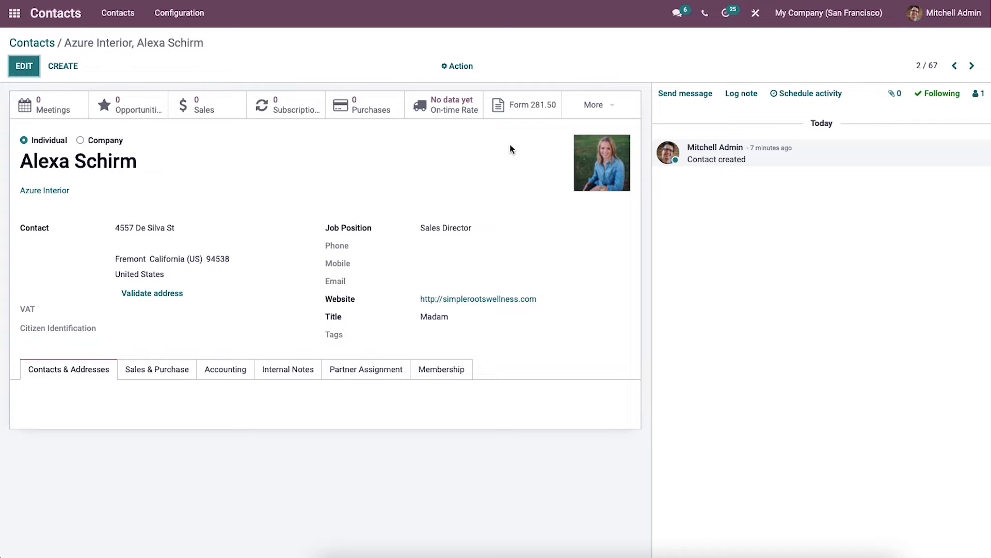
pyautogui.click(64, 113)
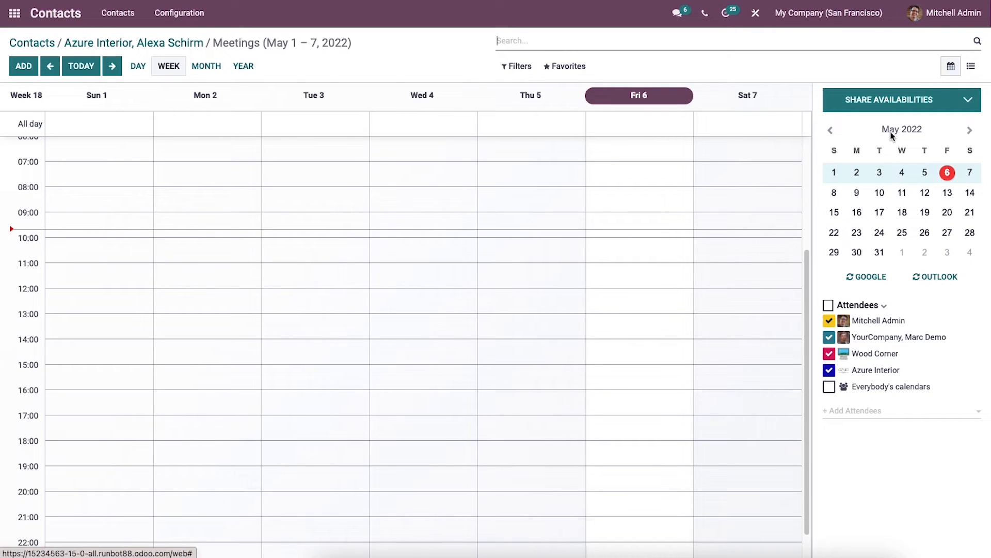
# - Create a meeting with the subject "Seminar" on Thursday, May 5, at 12:00 in the week calendar
pyautogui.moveTo(866, 363)
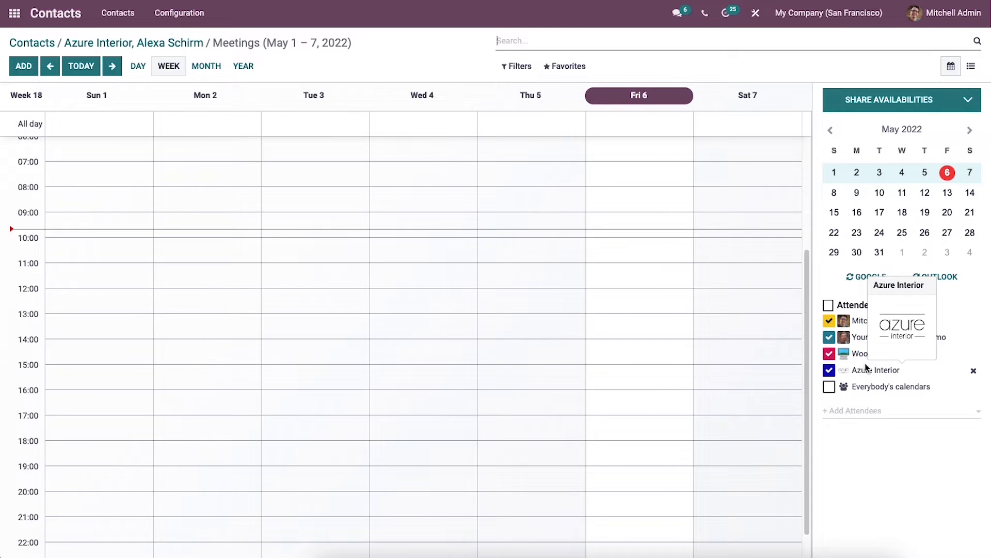
pyautogui.click(863, 411)
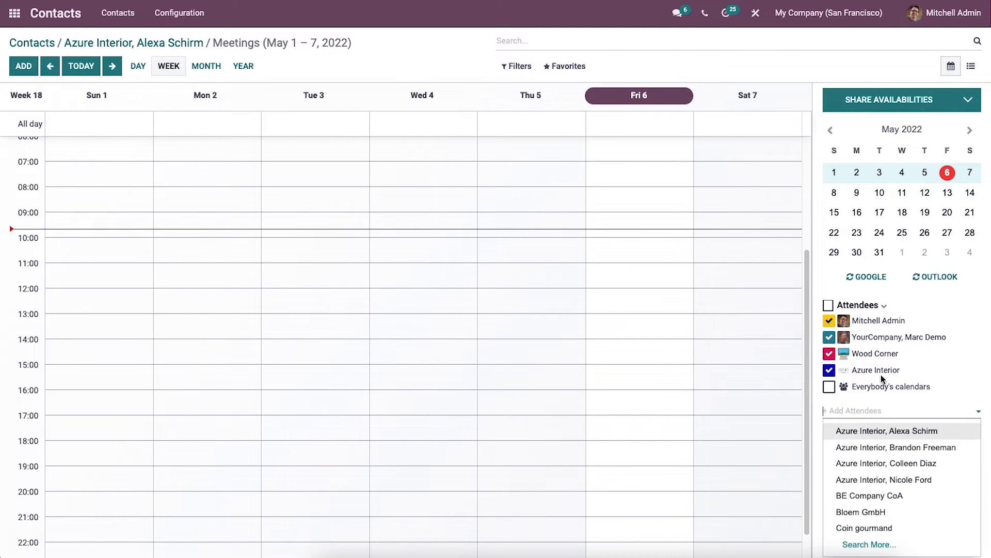
pyautogui.moveTo(881, 373)
pyautogui.click(516, 295)
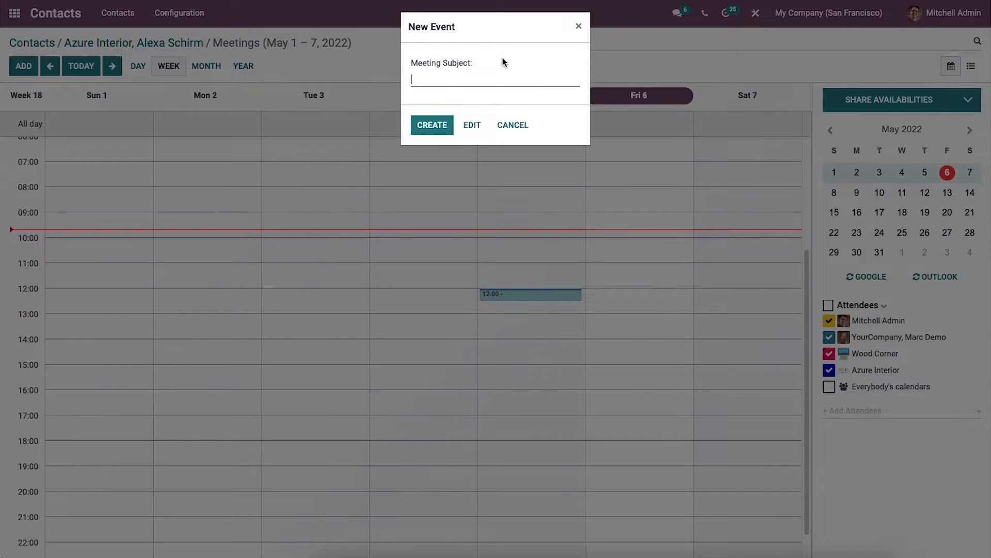
pyautogui.write('Seminar')
pyautogui.click(428, 127)
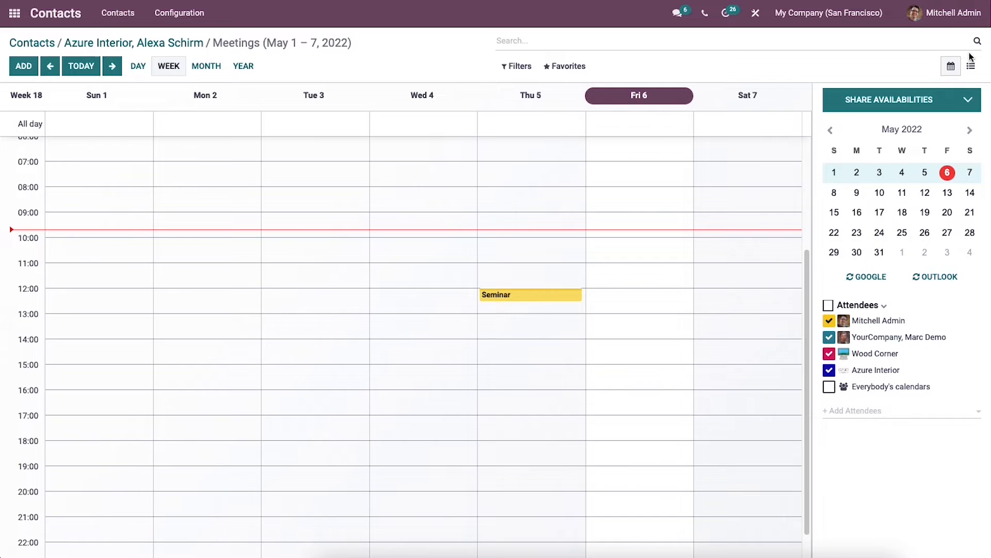
# - Show the contact's meetings as a list and start a new one with the subject "Customer Event"
pyautogui.click(972, 67)
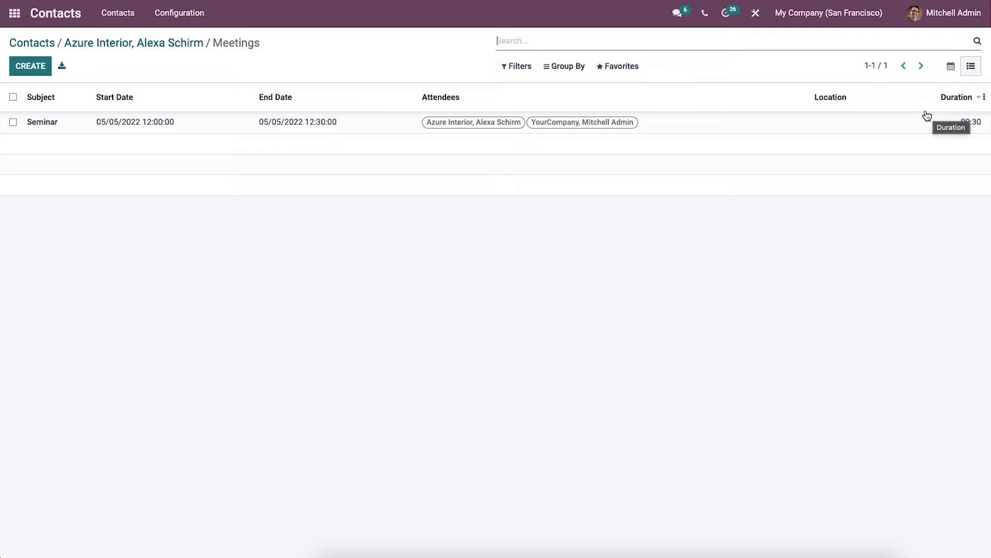
pyautogui.click(32, 66)
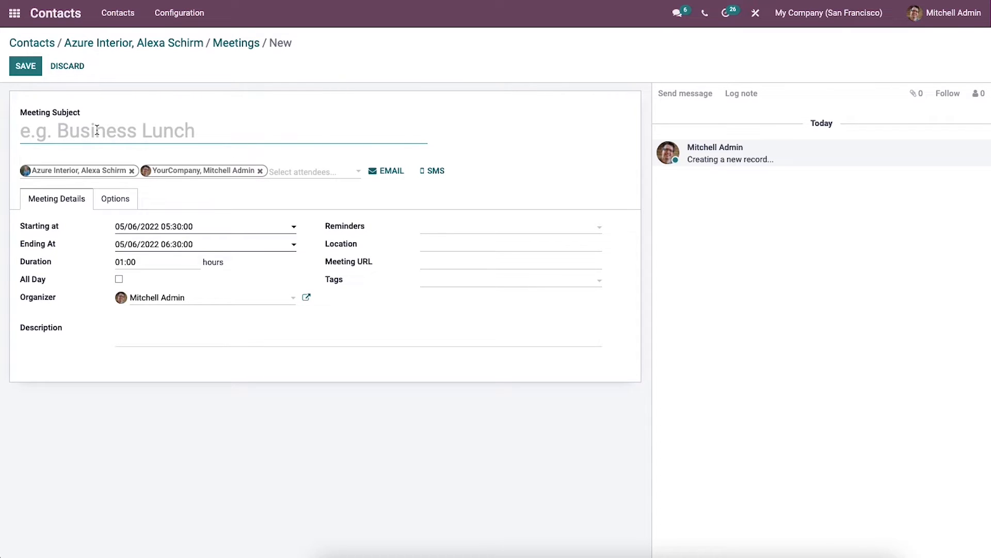
pyautogui.write('C')
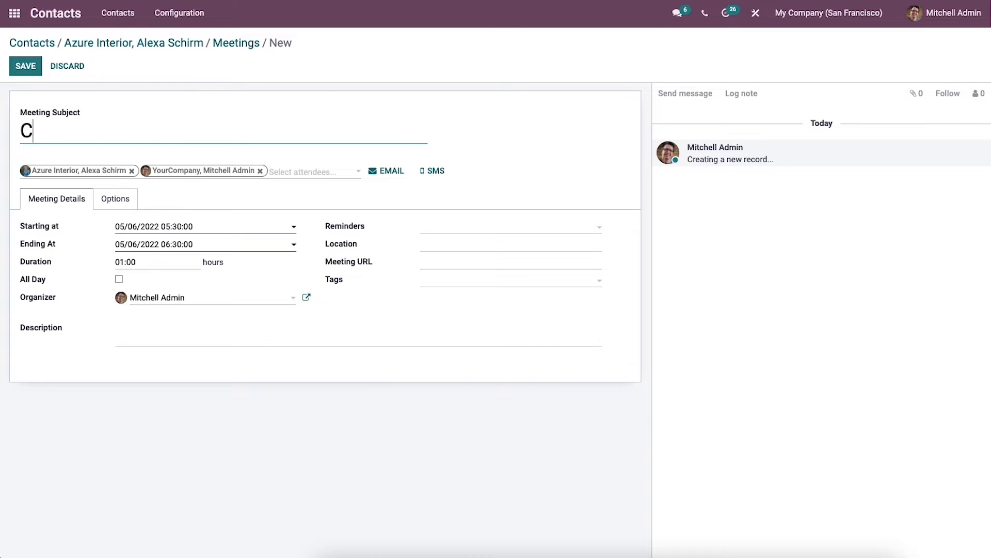
pyautogui.write('ustom')
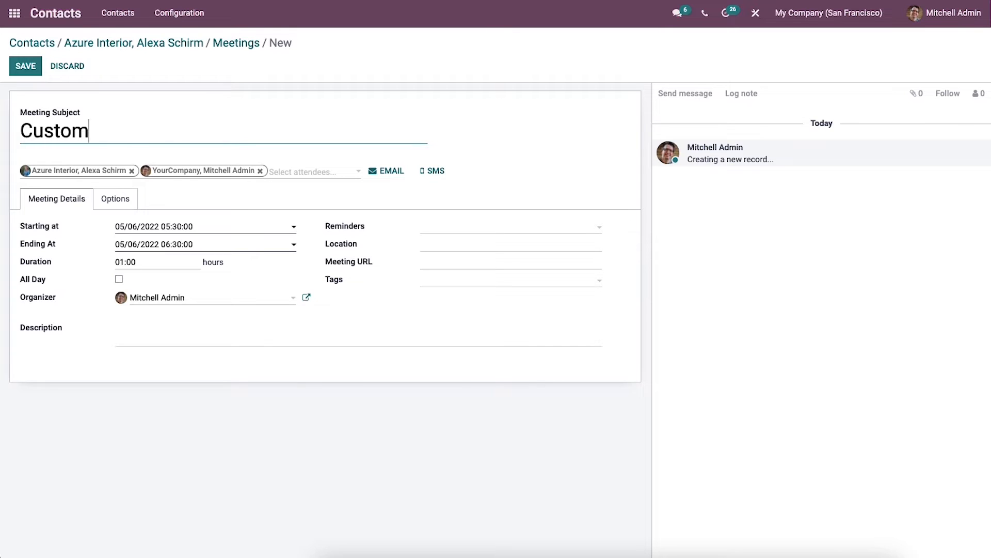
pyautogui.write('er Event')
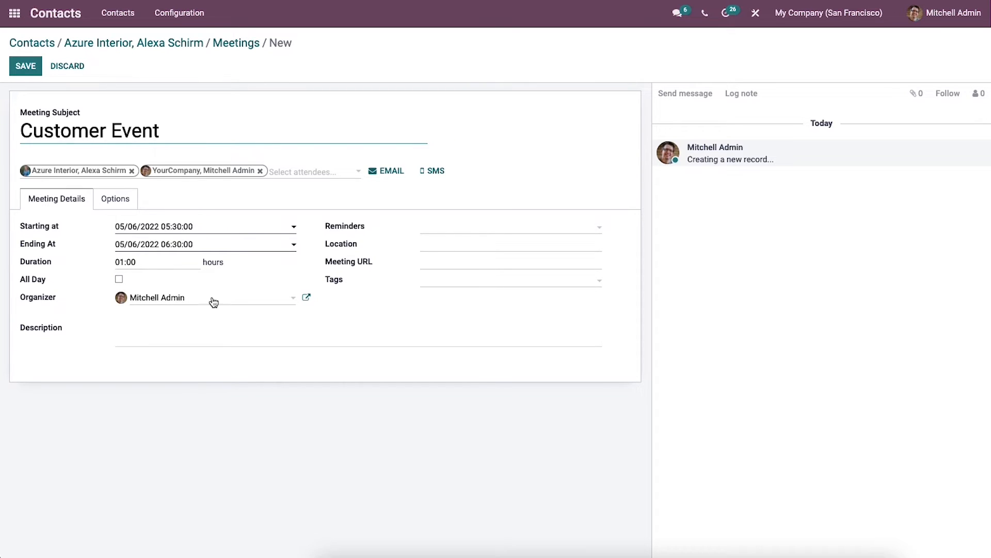
# - Make the Customer Event an all-day meeting and tag it Customer Meeting, leaving reminders, location and description empty
pyautogui.click(131, 273)
pyautogui.click(119, 279)
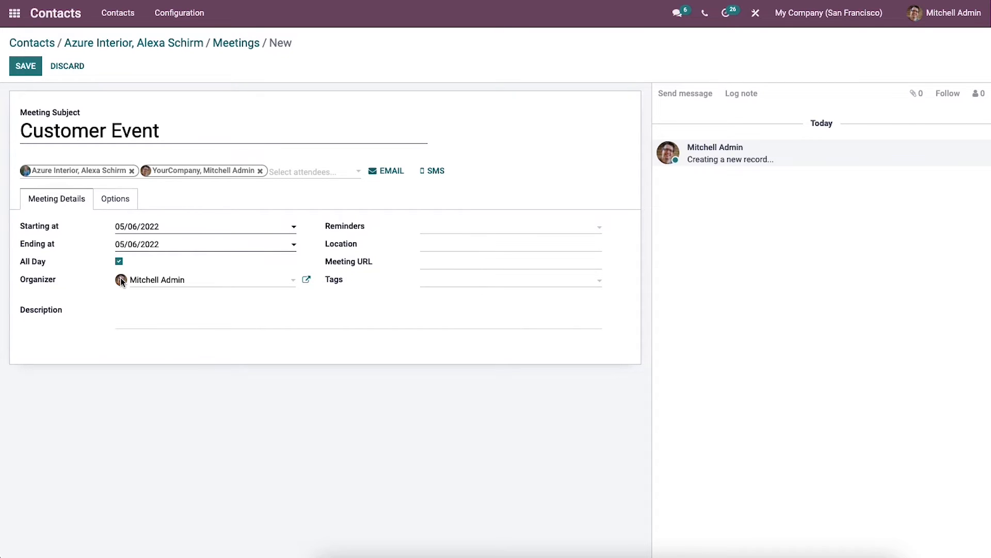
pyautogui.click(432, 229)
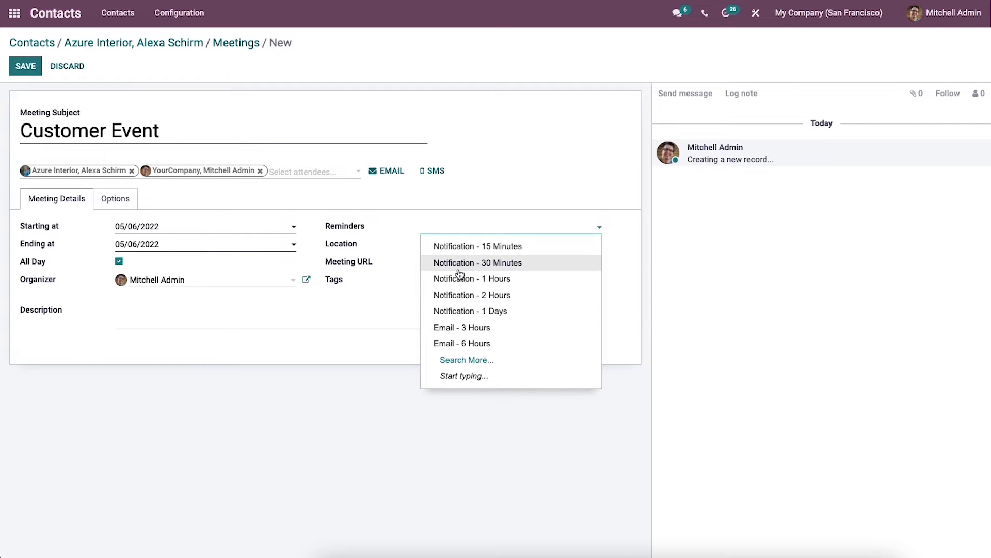
pyautogui.click(435, 227)
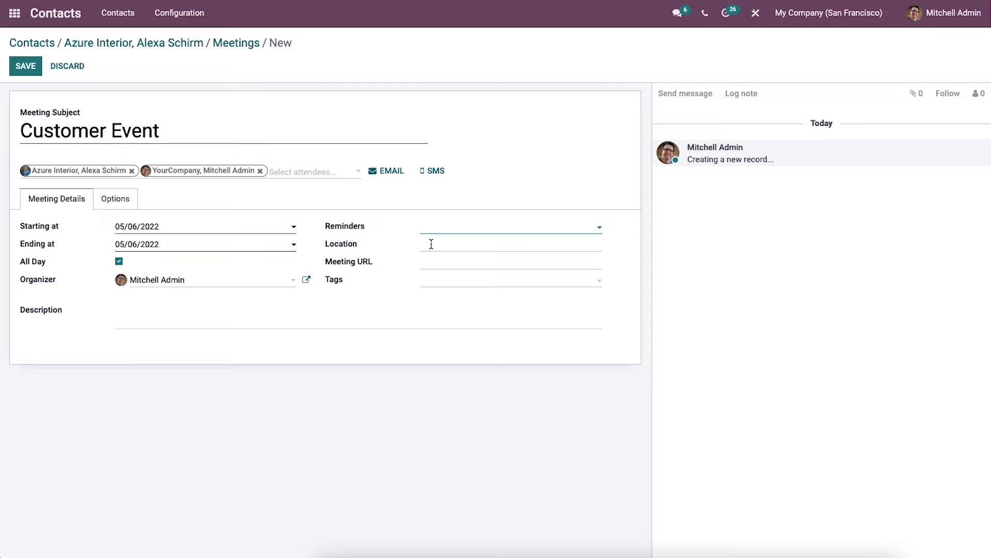
pyautogui.click(431, 243)
pyautogui.click(441, 287)
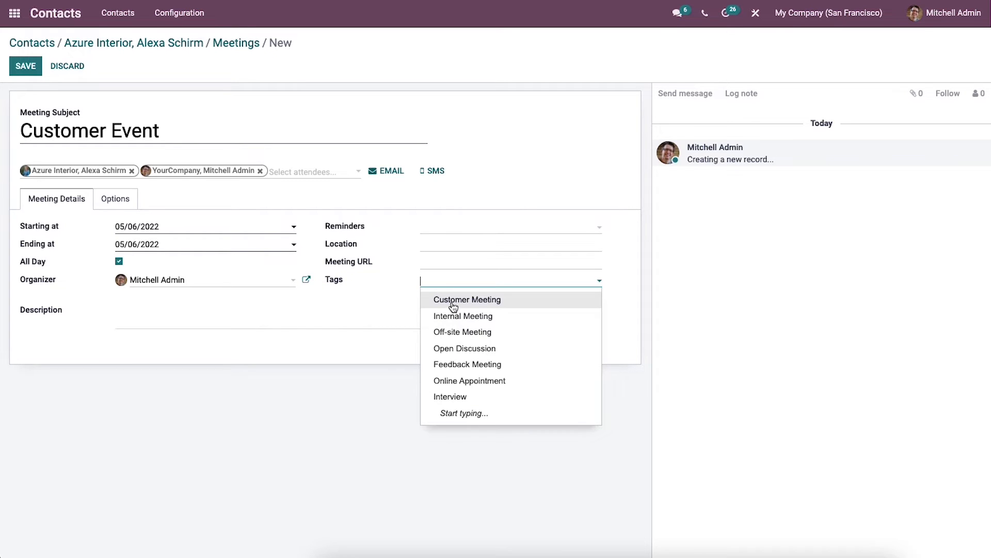
pyautogui.click(452, 304)
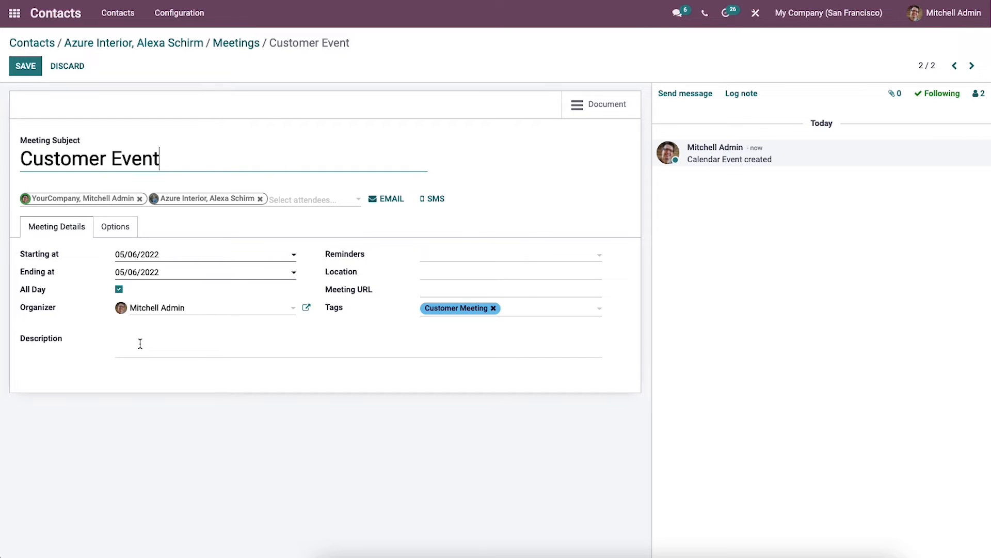
pyautogui.click(140, 343)
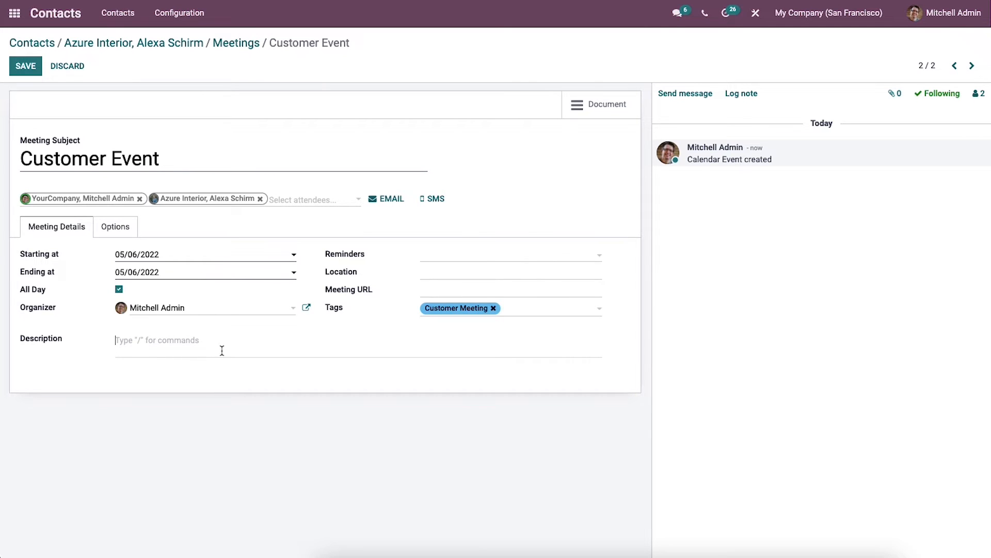
# - E-mail the attendees using the Calendar: Event Update template, and view the SMS message form without sending it
pyautogui.click(384, 197)
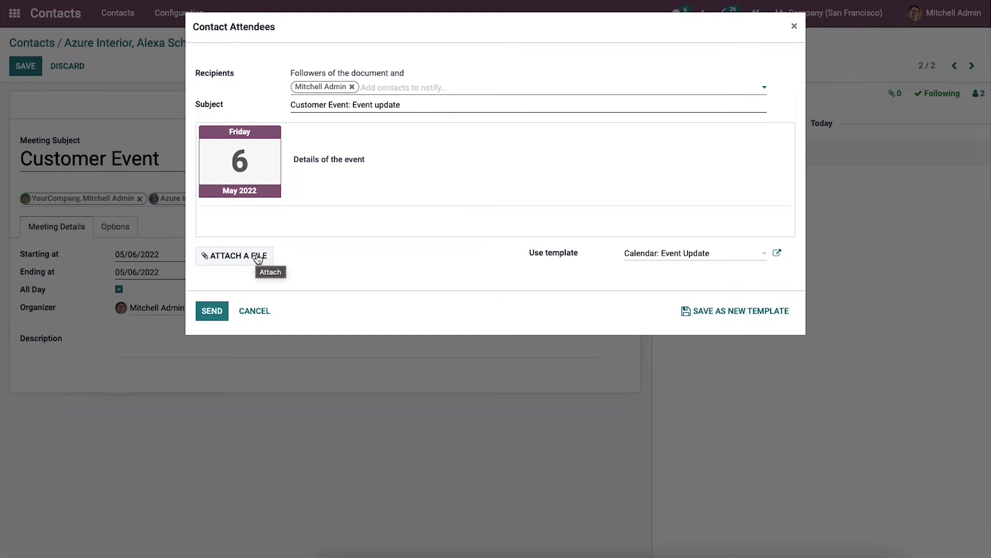
pyautogui.click(211, 322)
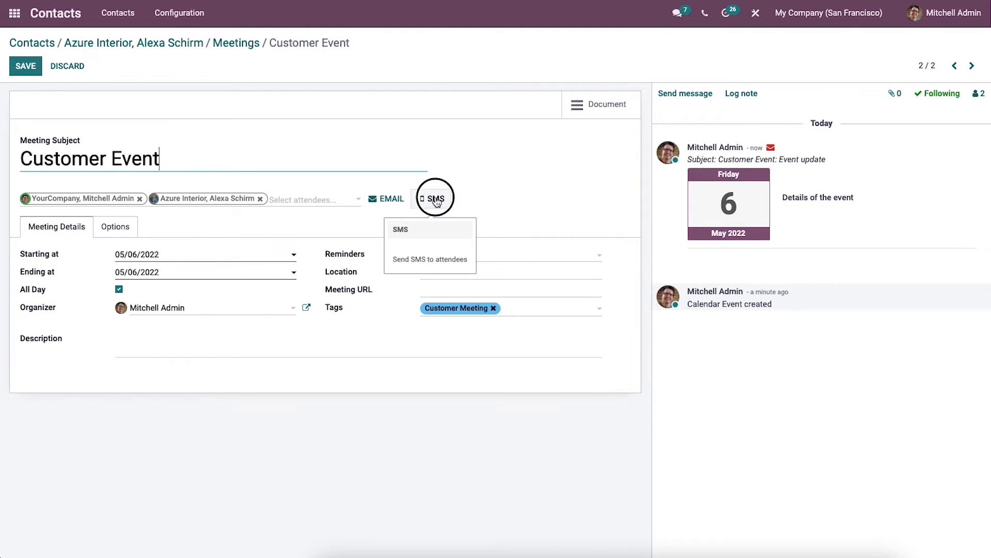
pyautogui.click(436, 200)
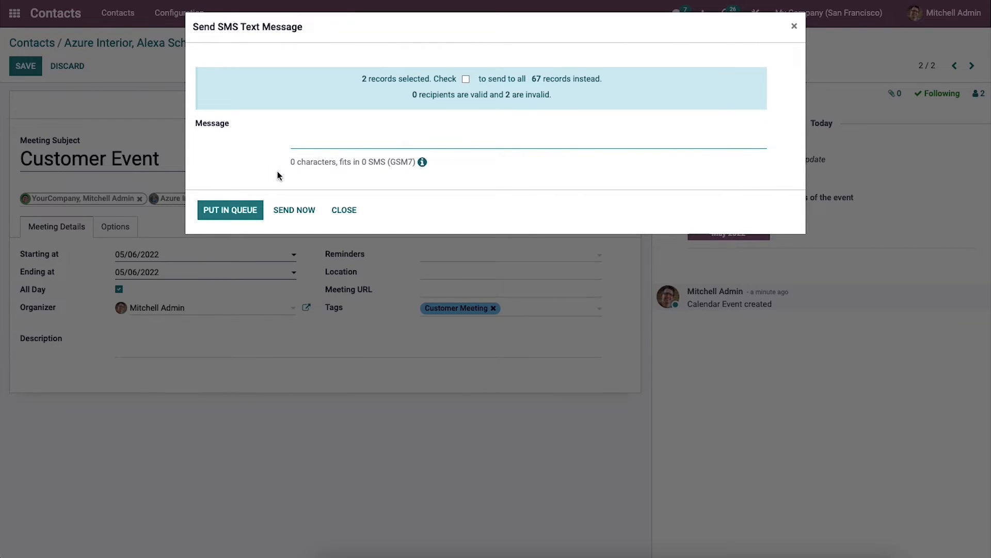
pyautogui.click(354, 209)
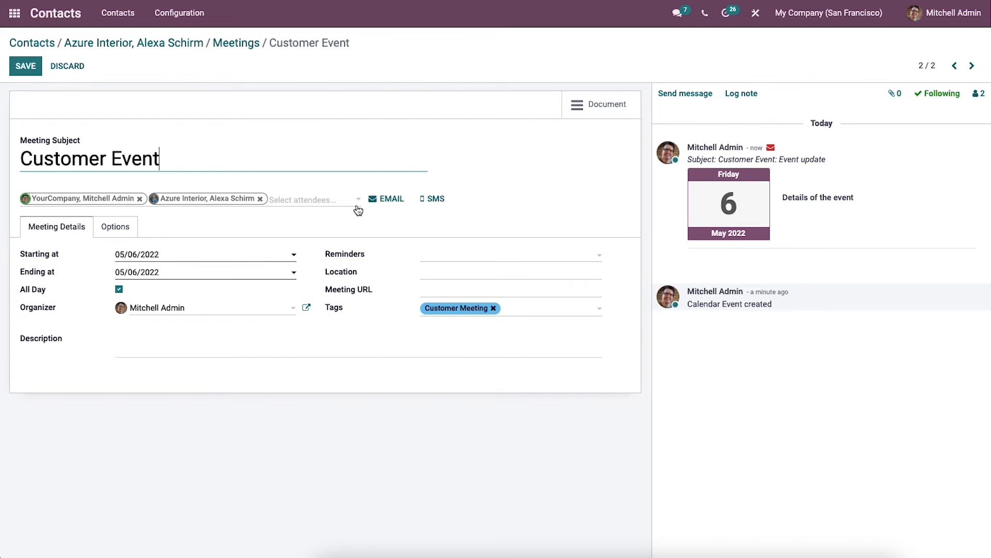
# - Make the meeting recurrent every 1 week, adding Wednesday and Thursday to the repeat days and keeping the number-of-repetitions limit
pyautogui.click(109, 228)
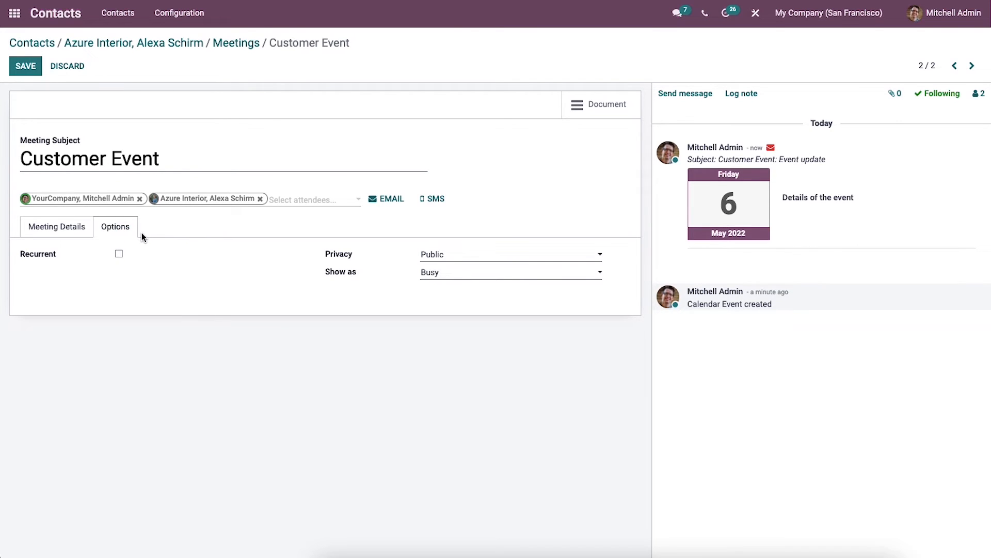
pyautogui.click(117, 253)
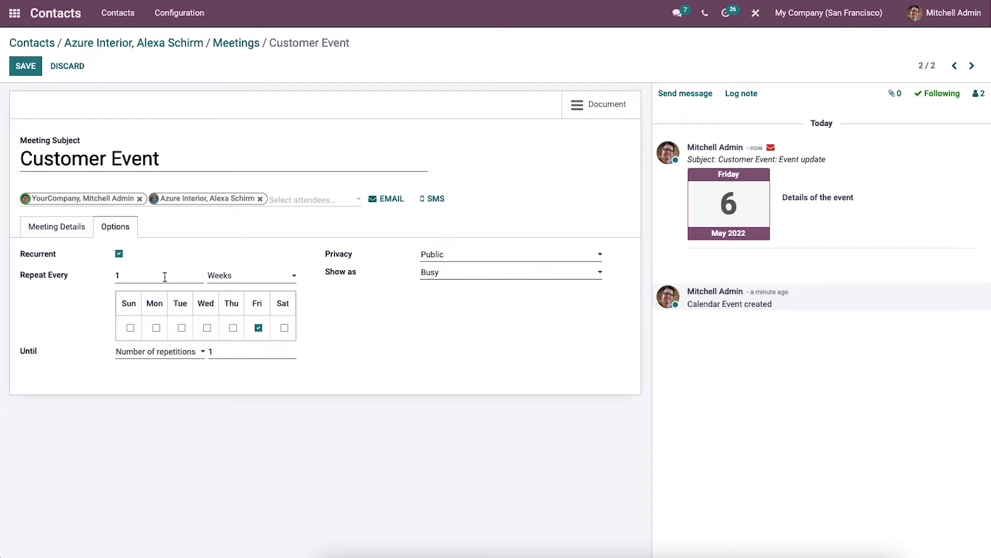
pyautogui.click(230, 276)
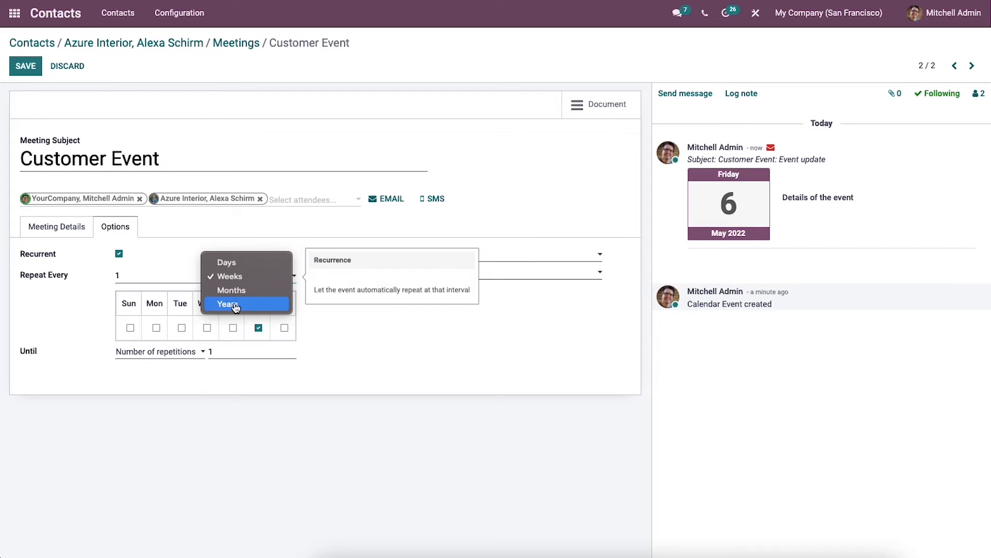
pyautogui.click(245, 275)
pyautogui.click(207, 328)
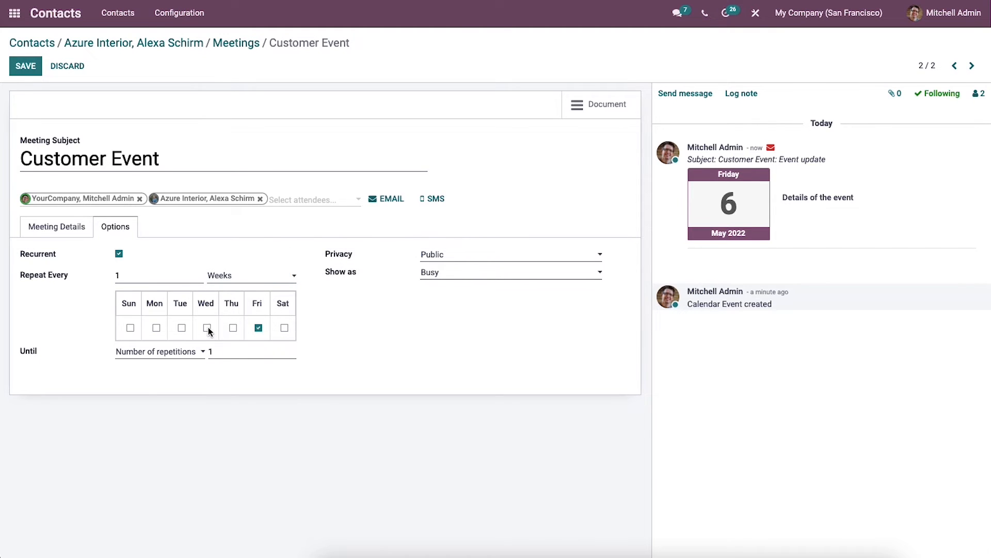
pyautogui.click(232, 328)
pyautogui.click(195, 352)
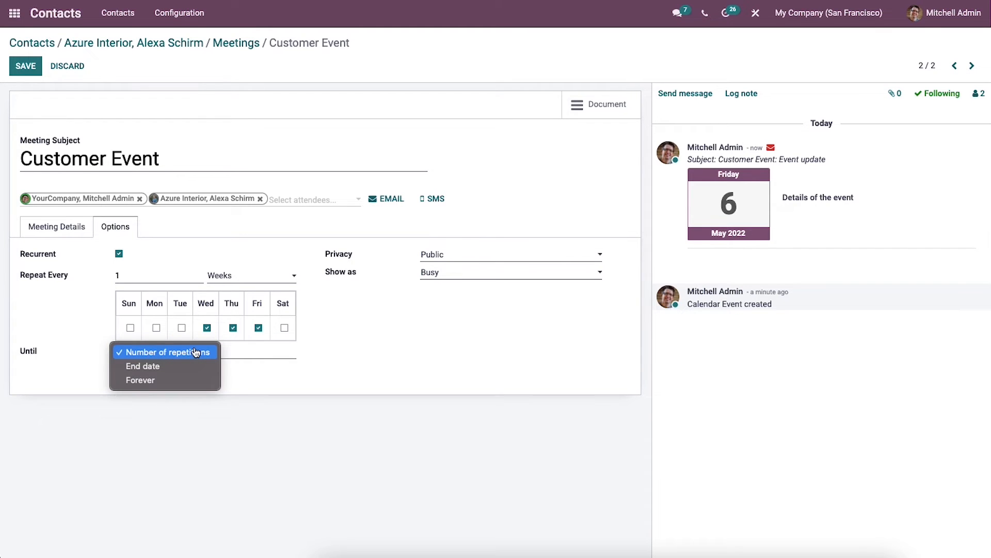
pyautogui.click(283, 379)
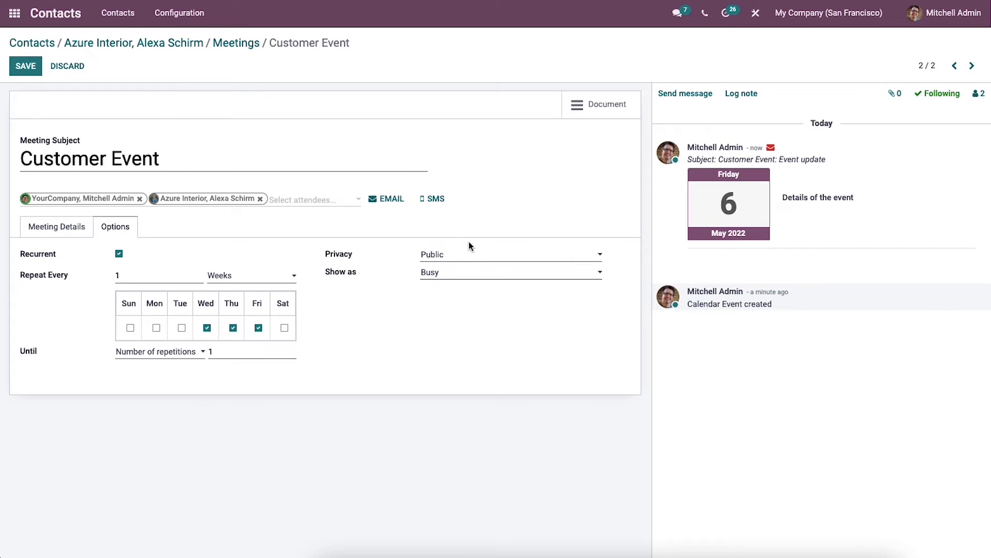
# - Review the privacy and availability choices, keep Public and Busy, and save the meeting
pyautogui.click(467, 255)
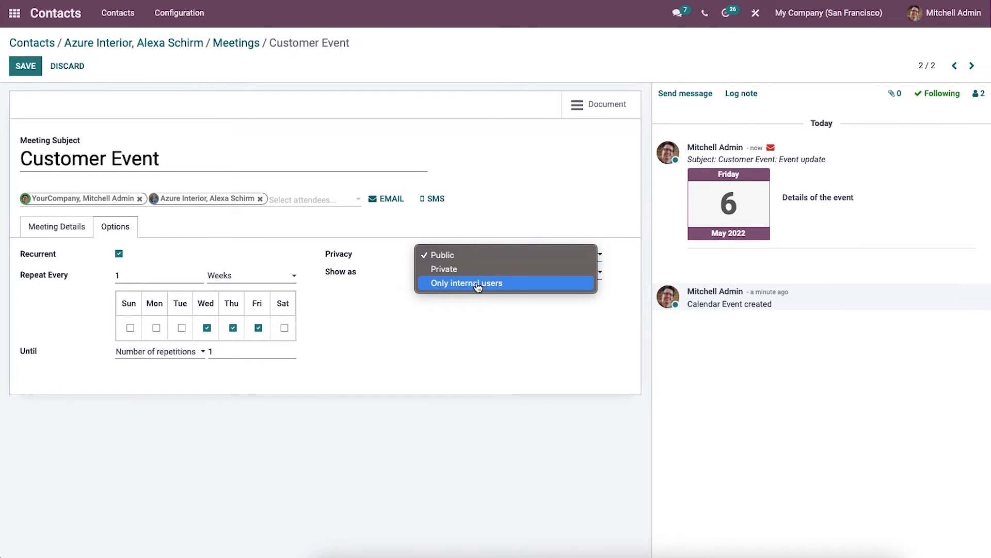
pyautogui.click(471, 336)
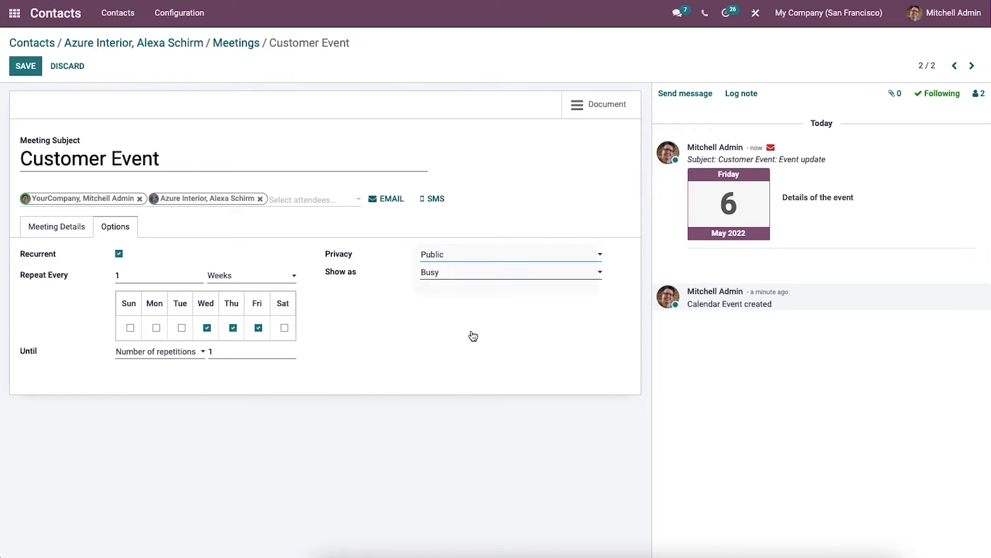
pyautogui.click(480, 279)
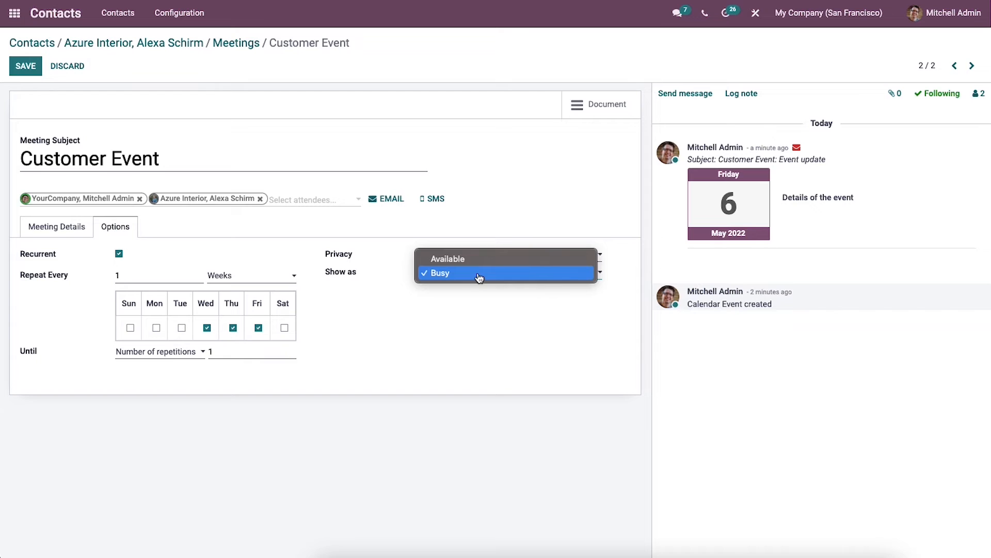
pyautogui.click(478, 295)
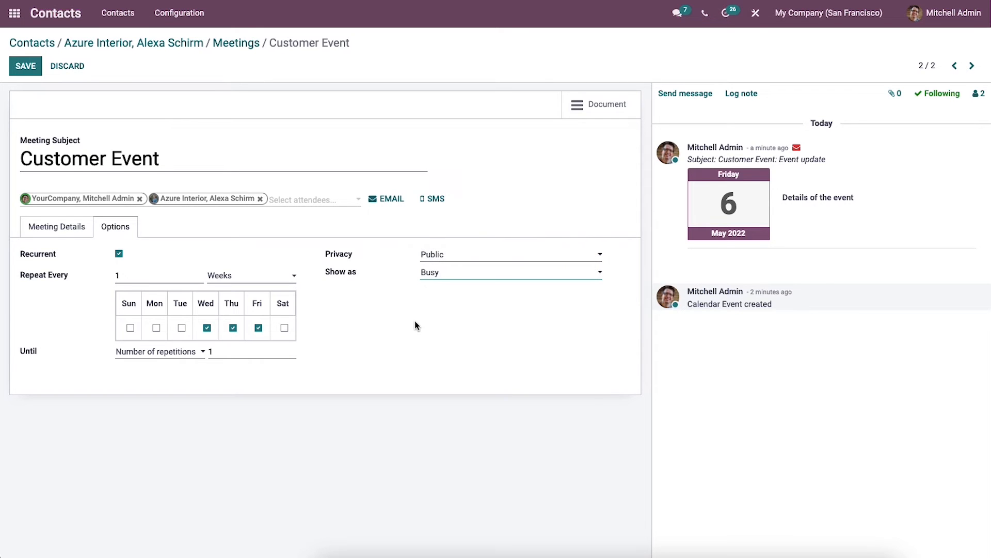
pyautogui.click(24, 66)
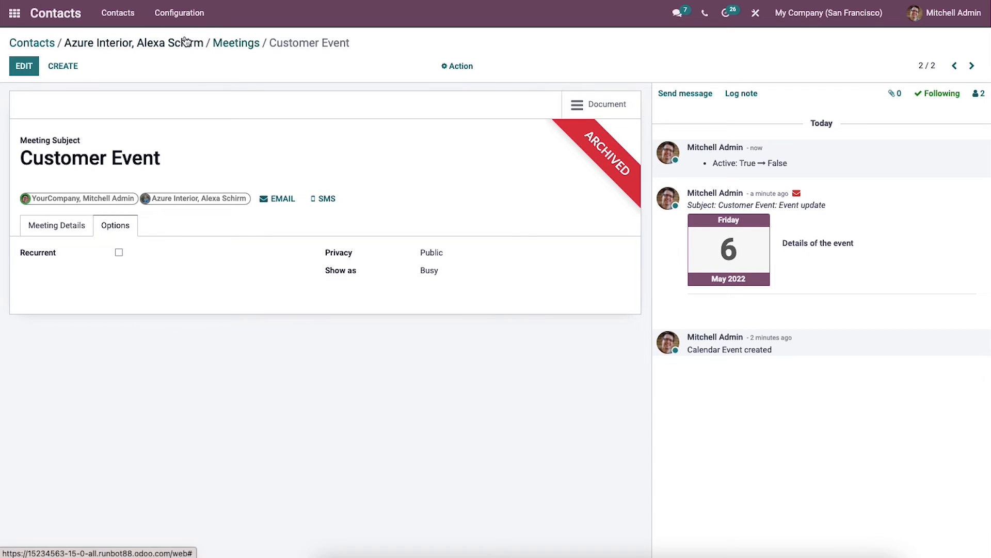
# - Return to the contact record and open its opportunities pipeline
pyautogui.click(186, 41)
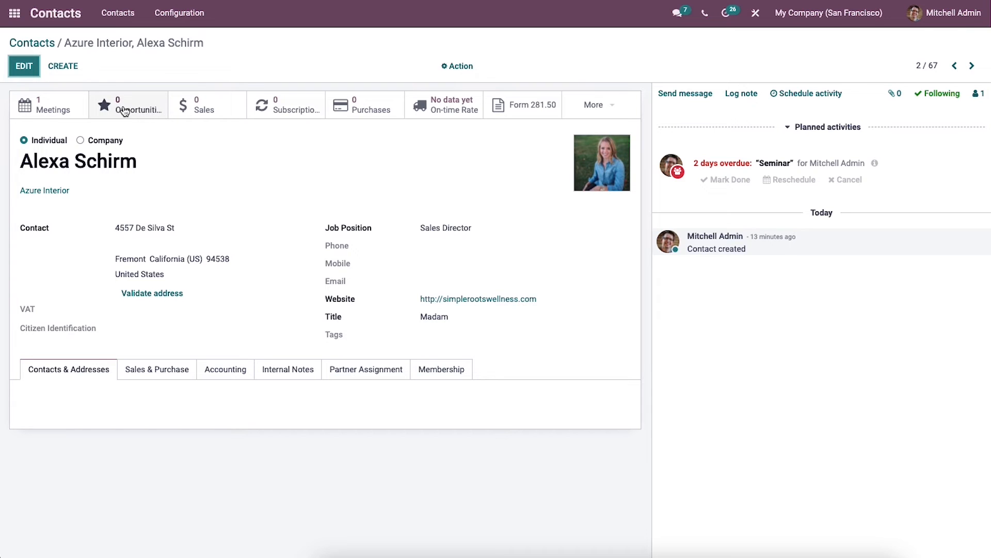
pyautogui.click(124, 110)
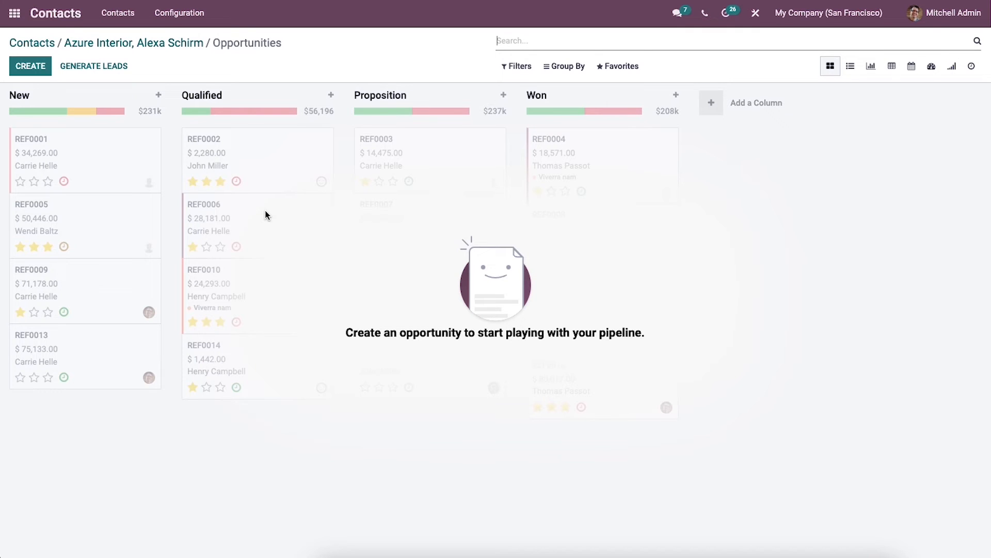
# - Create a new opportunity for the contact with an expected revenue of $1,000 and Very High priority, keeping the proposed title
pyautogui.click(30, 66)
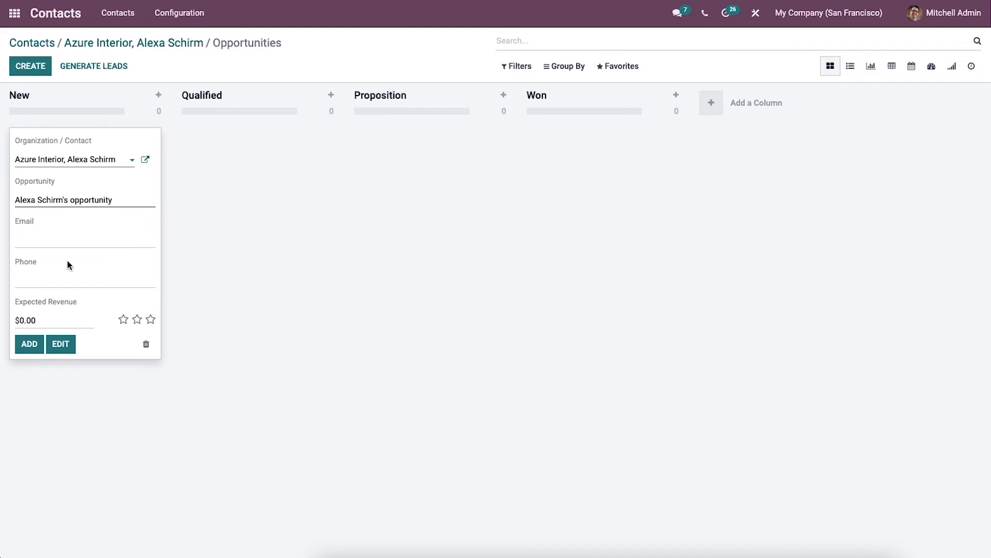
pyautogui.moveTo(24, 321); pyautogui.dragTo(19, 320)
pyautogui.write('1000')
pyautogui.click(151, 319)
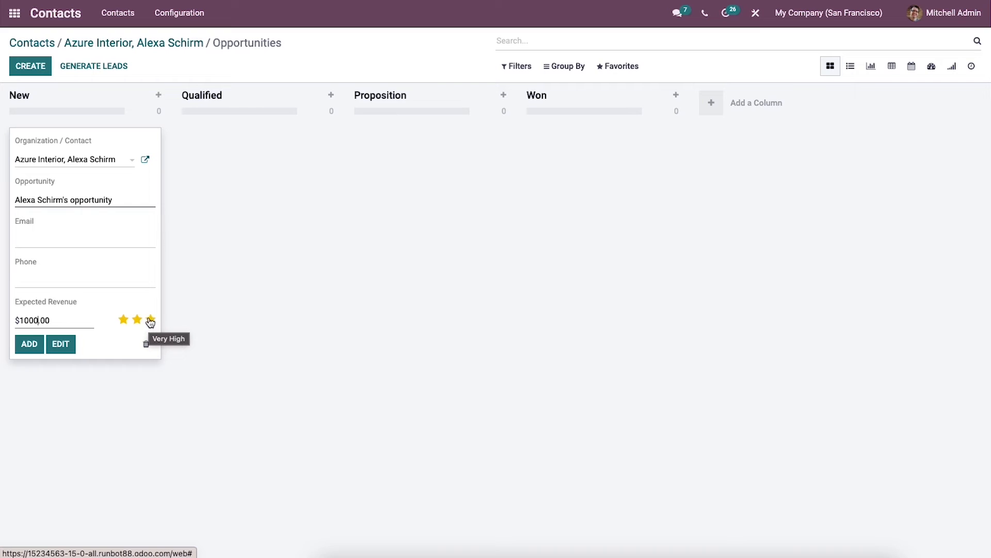
pyautogui.click(150, 321)
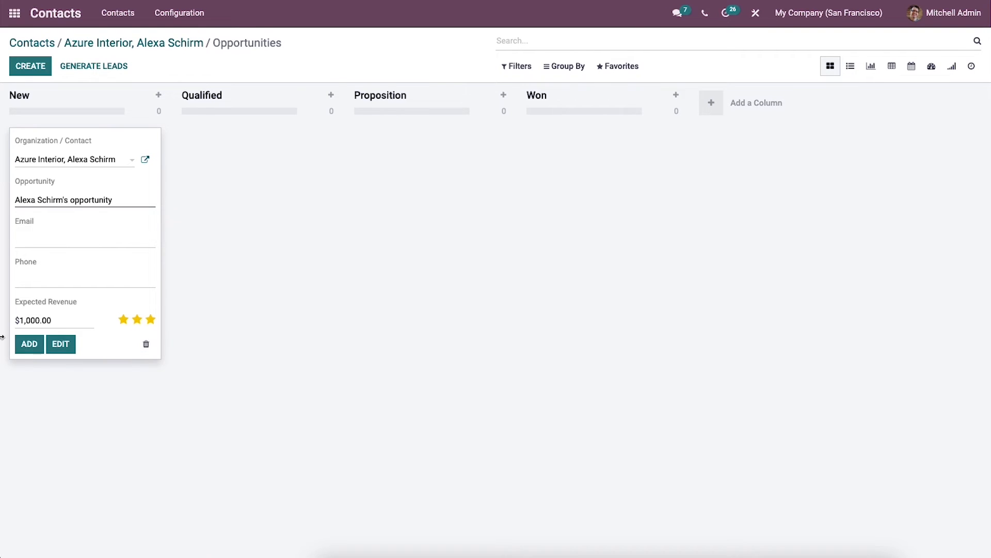
pyautogui.click(31, 346)
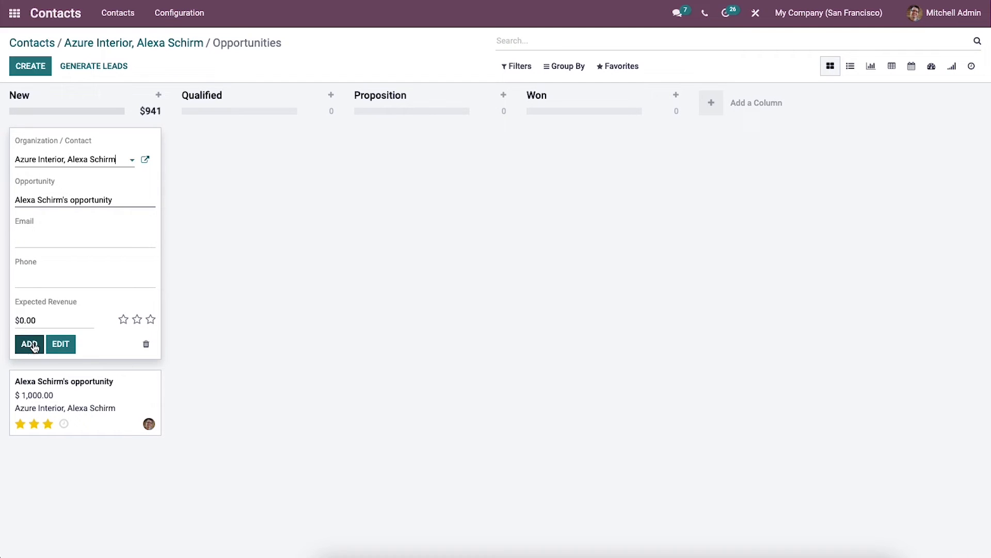
pyautogui.click(248, 288)
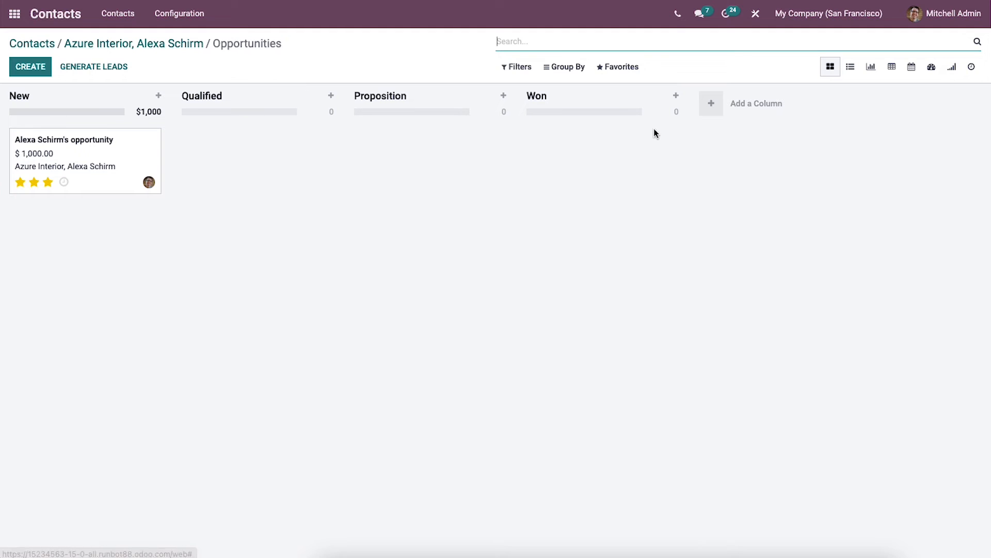
# - View the contact's opportunities as a list, graph, pivot, calendar, dashboard and activity overview
pyautogui.click(853, 64)
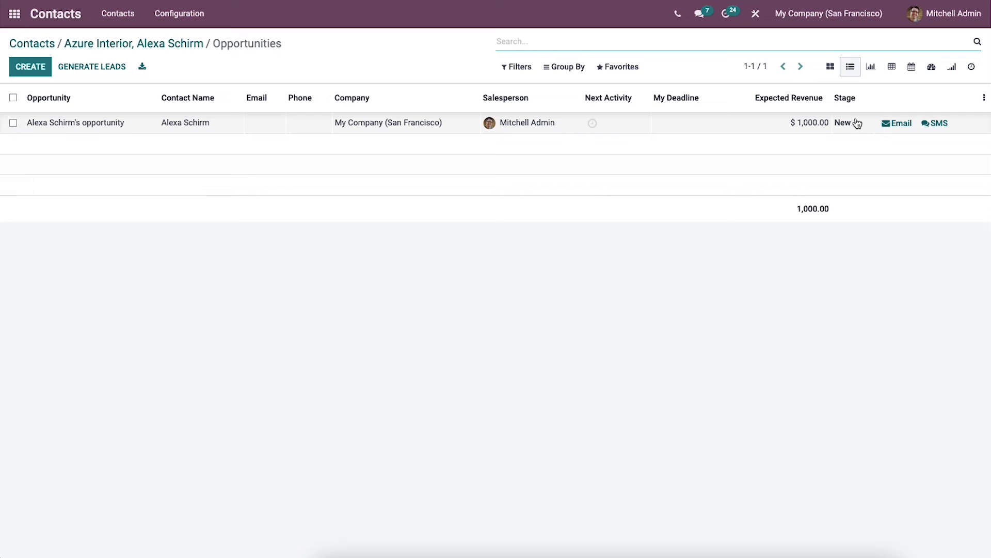
pyautogui.click(869, 69)
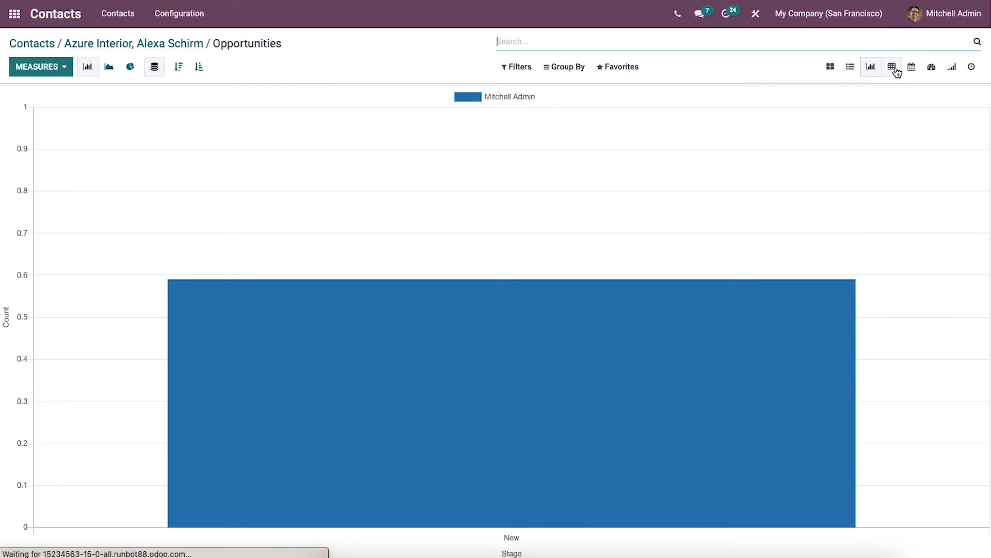
pyautogui.click(893, 68)
pyautogui.click(910, 67)
pyautogui.click(931, 67)
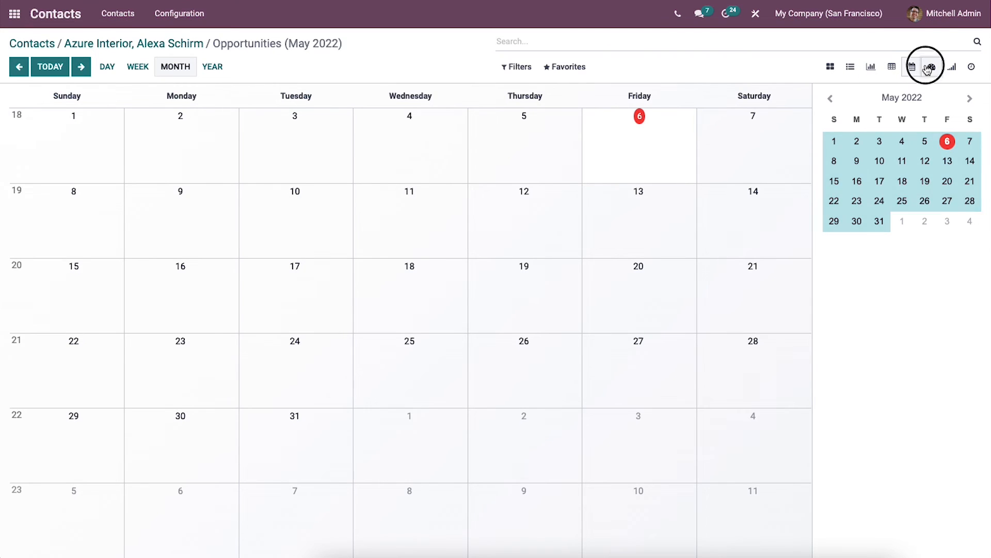
pyautogui.click(970, 67)
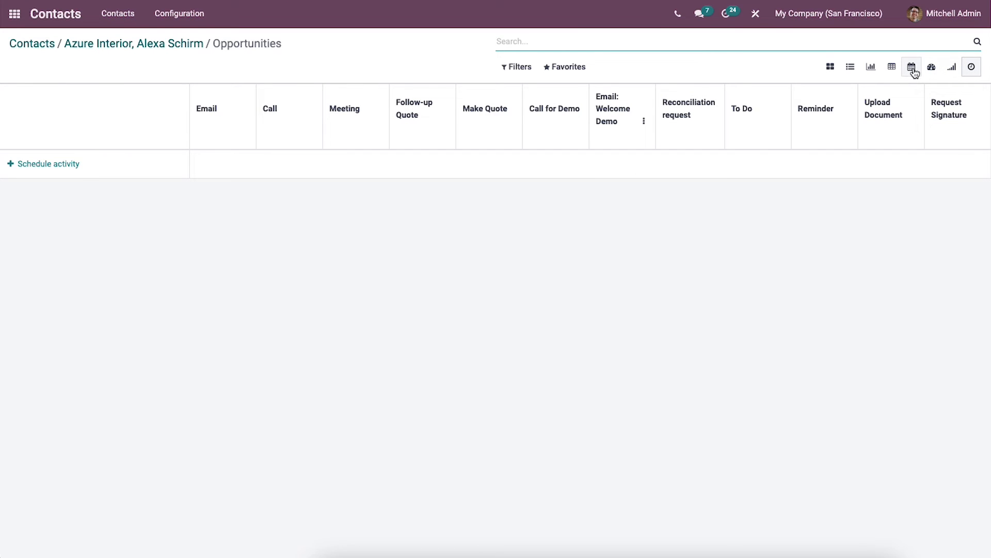
# - Examine the opportunities dashboard's charts, figures, tables and available measures, and return to the list view
pyautogui.click(932, 68)
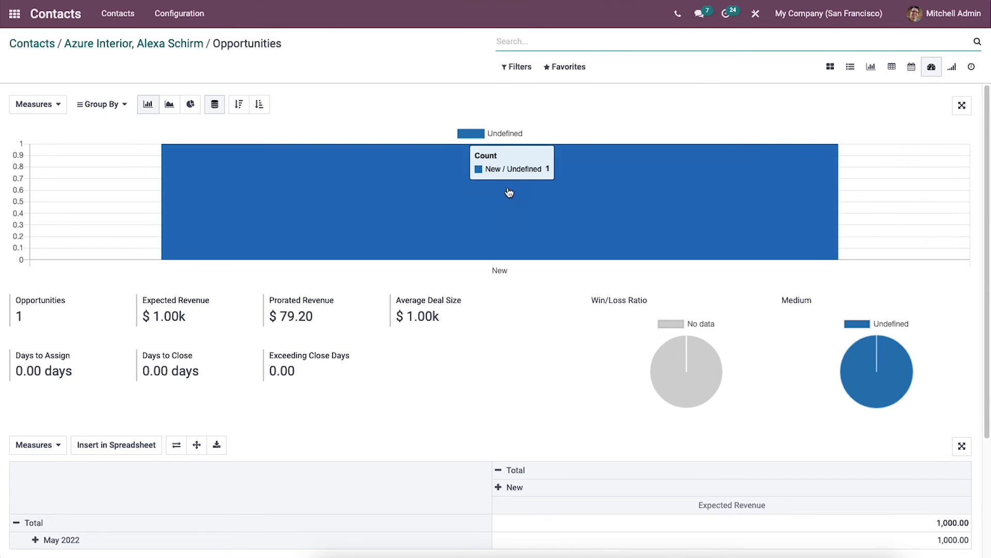
pyautogui.scroll(-2, 478, 231)
pyautogui.scroll(-1, 466, 242)
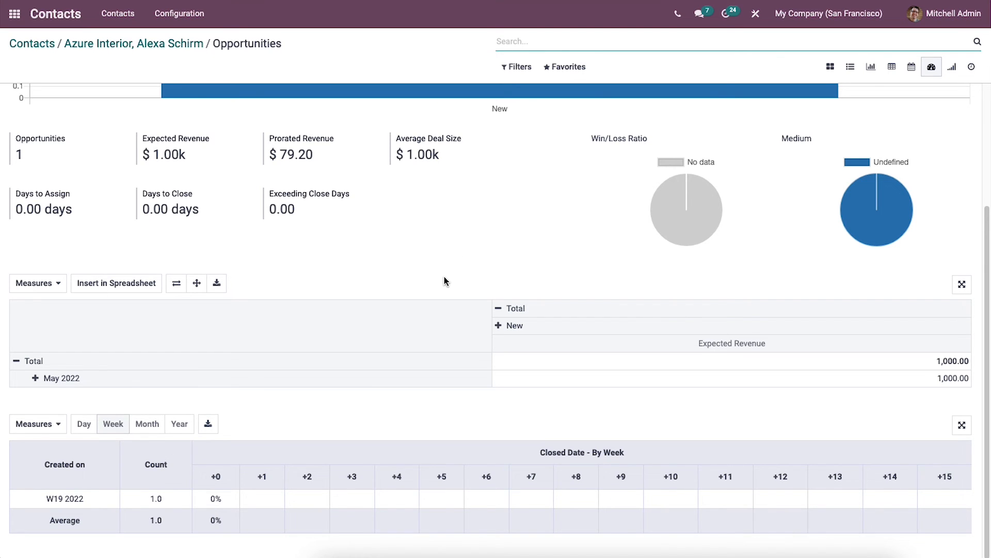
pyautogui.scroll(3, 443, 279)
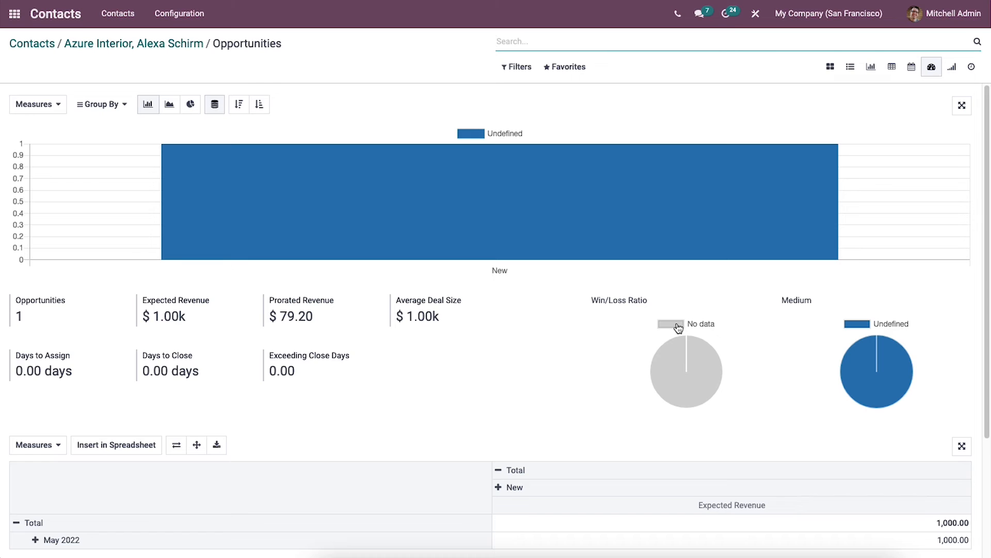
pyautogui.moveTo(868, 363)
pyautogui.click(34, 107)
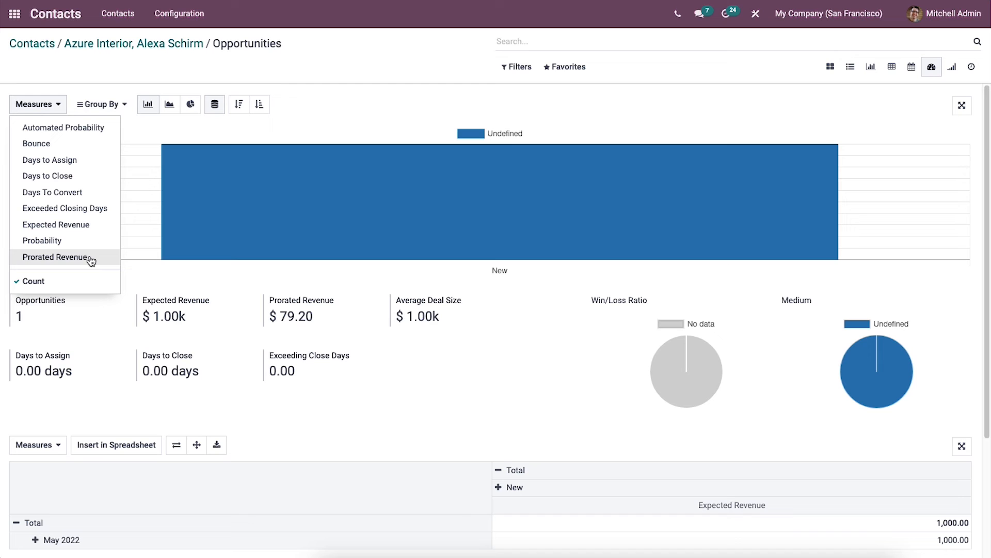
pyautogui.click(63, 110)
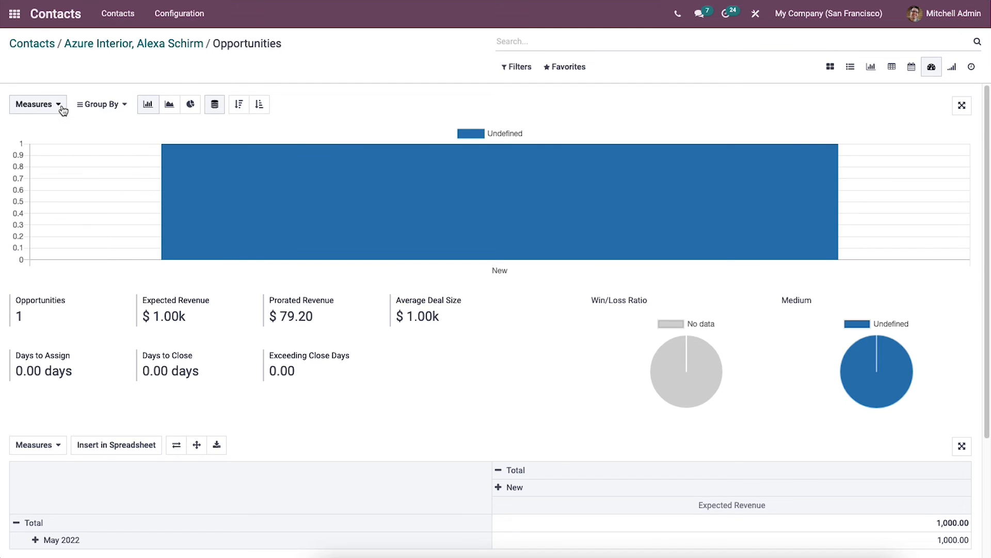
pyautogui.scroll(-3, 253, 212)
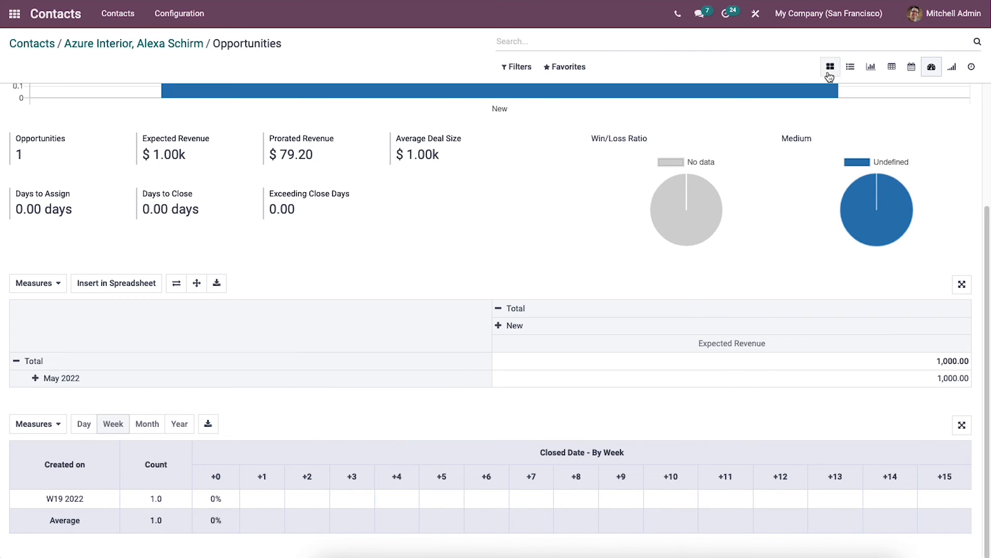
pyautogui.click(850, 66)
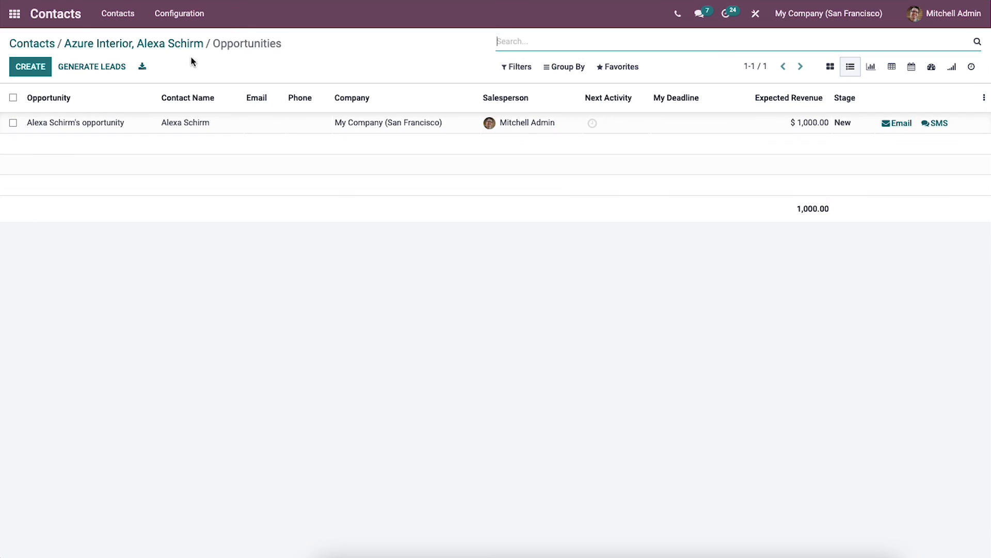
# - Start a lead generation request, keep Companies as the target, and set its industry to Banks & Insurance
pyautogui.click(106, 69)
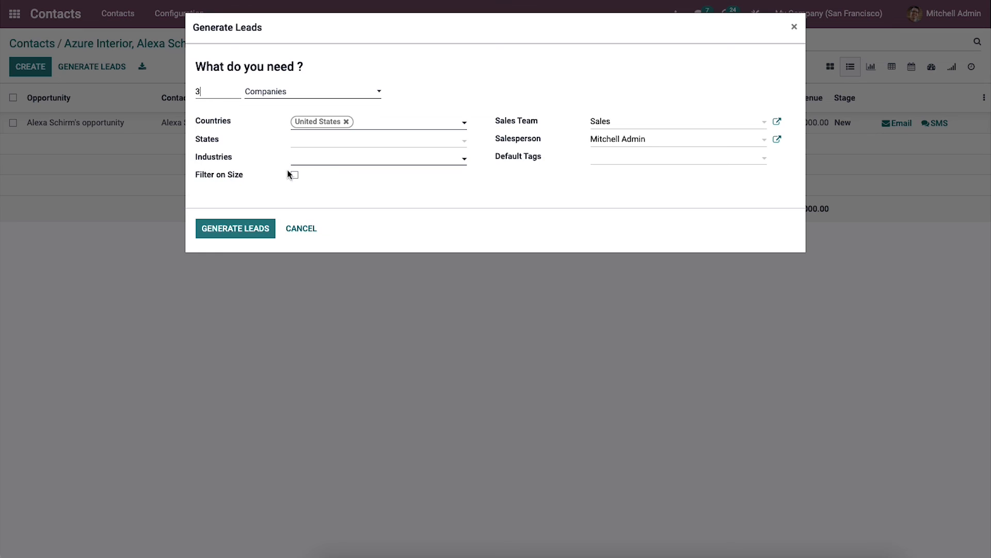
pyautogui.click(299, 93)
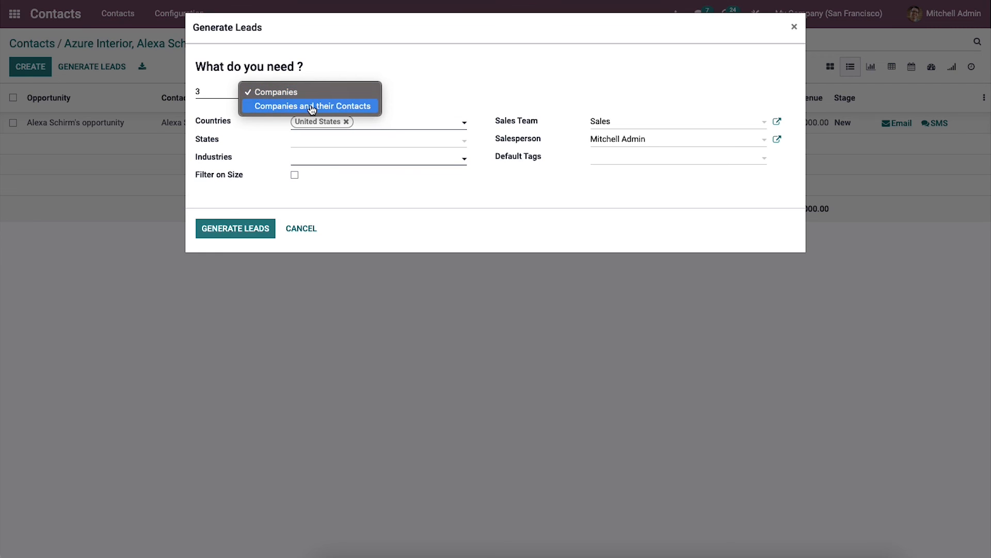
pyautogui.click(332, 92)
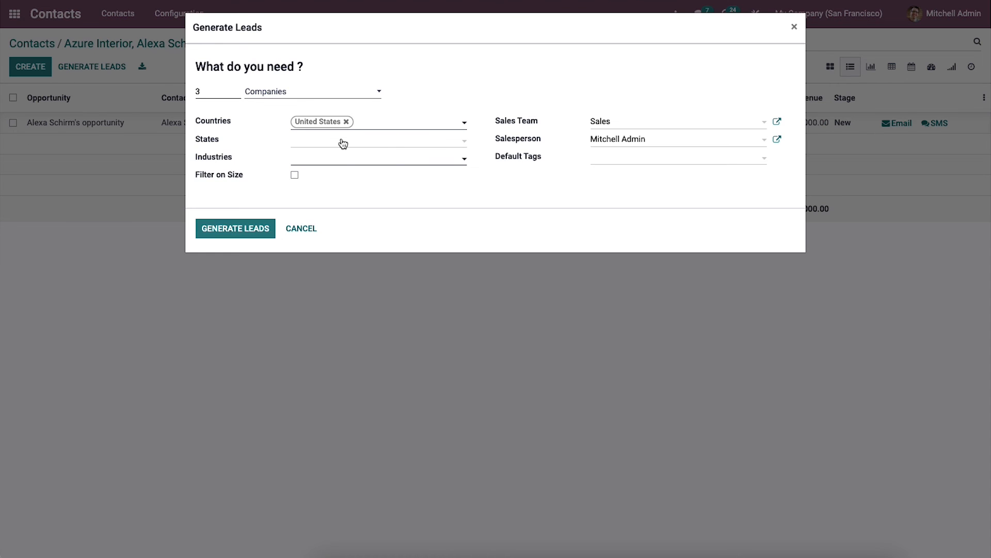
pyautogui.click(338, 160)
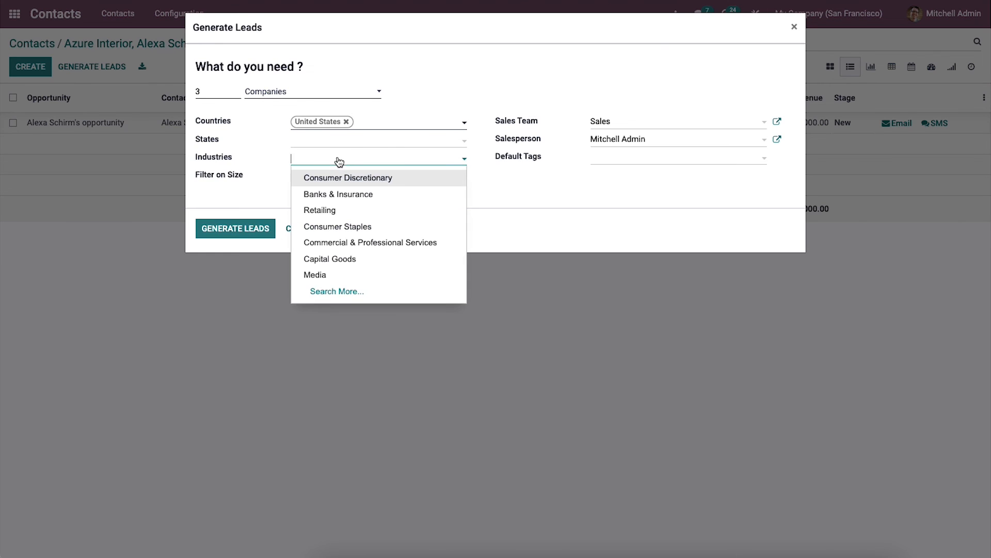
pyautogui.click(342, 194)
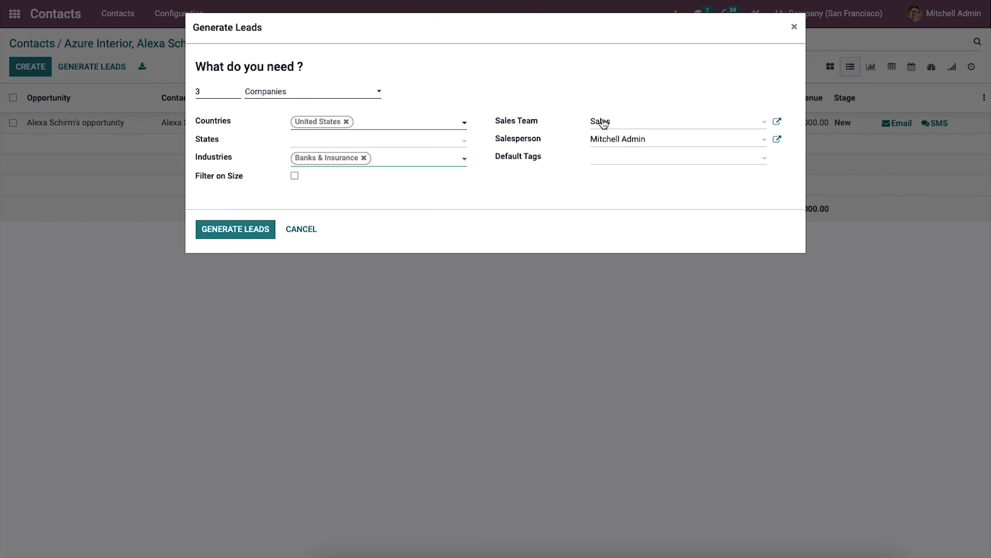
# - Check the lead request's default tags and company size filter, leaving both unset
pyautogui.click(605, 160)
pyautogui.click(539, 161)
pyautogui.click(441, 185)
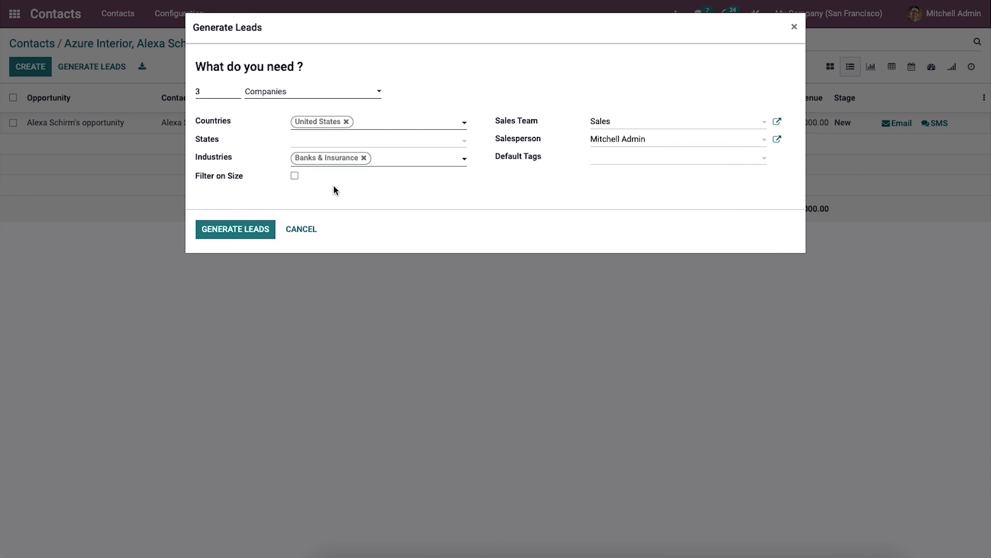
pyautogui.click(295, 176)
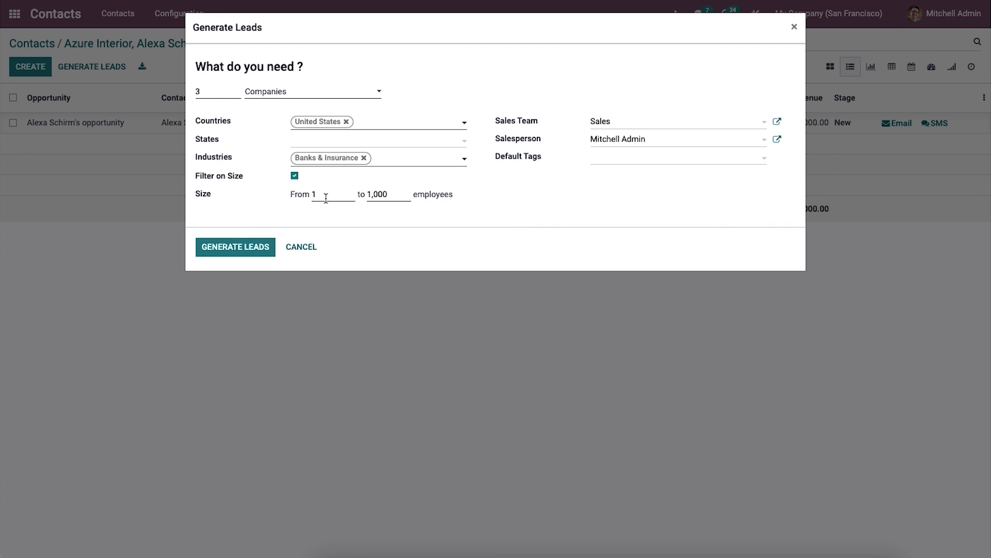
pyautogui.click(294, 176)
# - Change the lead request to Companies and their Contacts, view the preferred role choices, and cancel the request
pyautogui.click(294, 94)
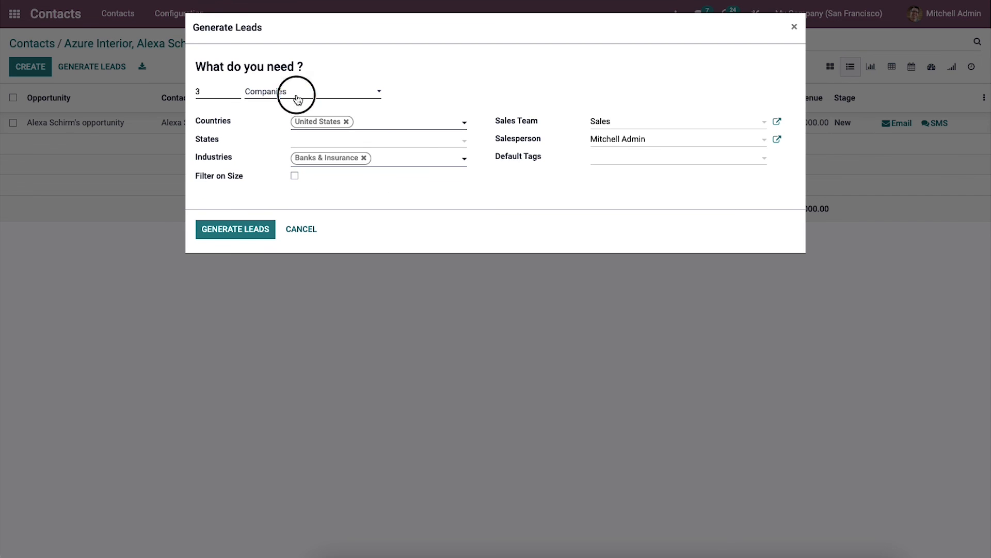
pyautogui.click(302, 106)
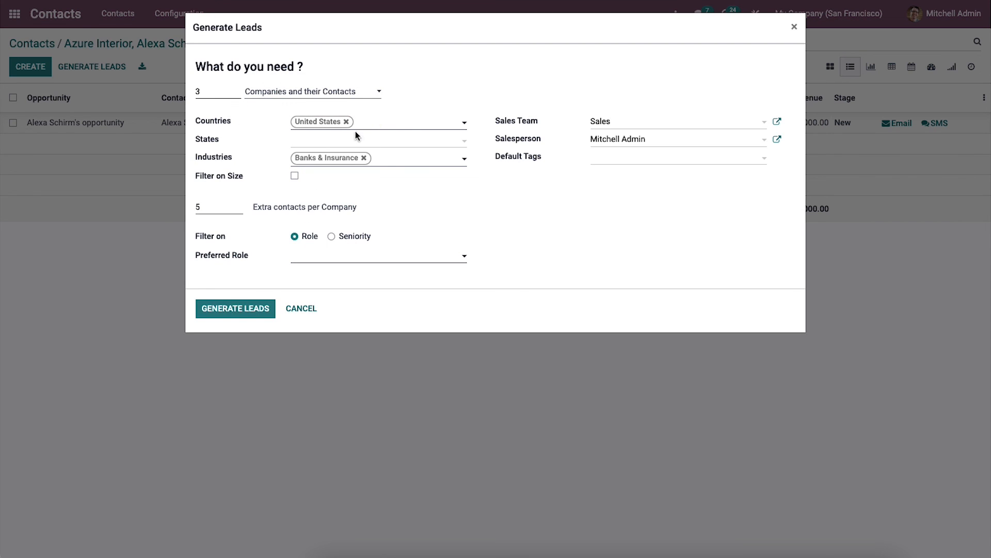
pyautogui.click(379, 254)
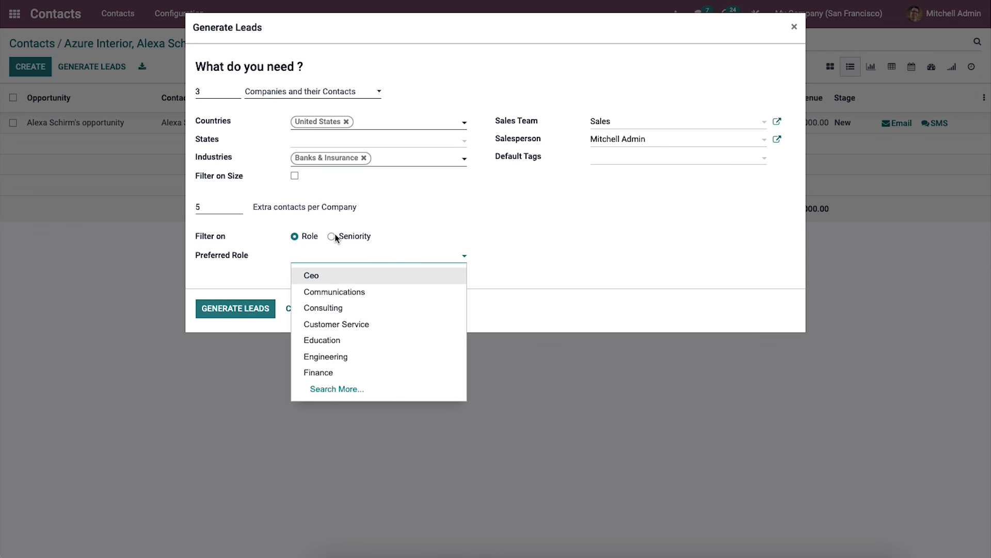
pyautogui.click(450, 243)
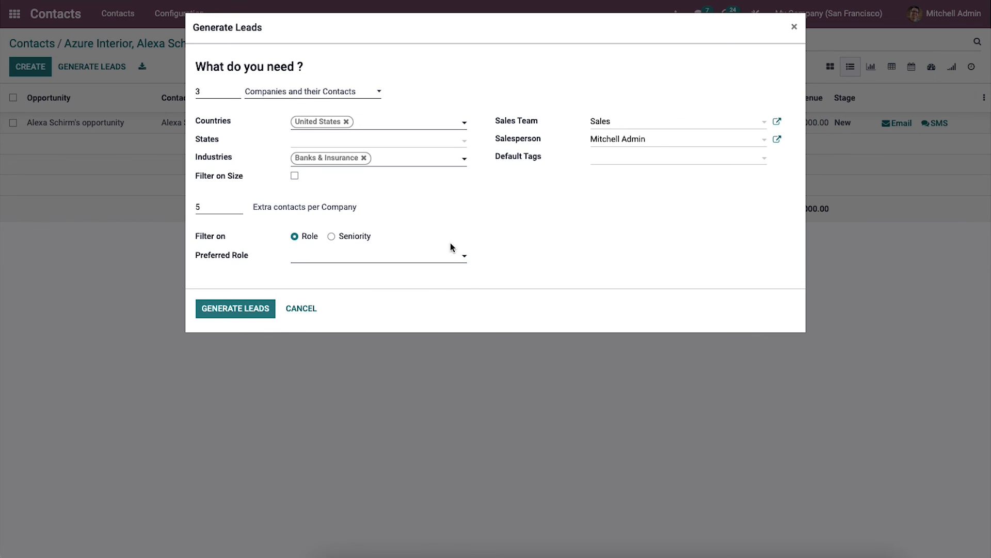
pyautogui.click(357, 259)
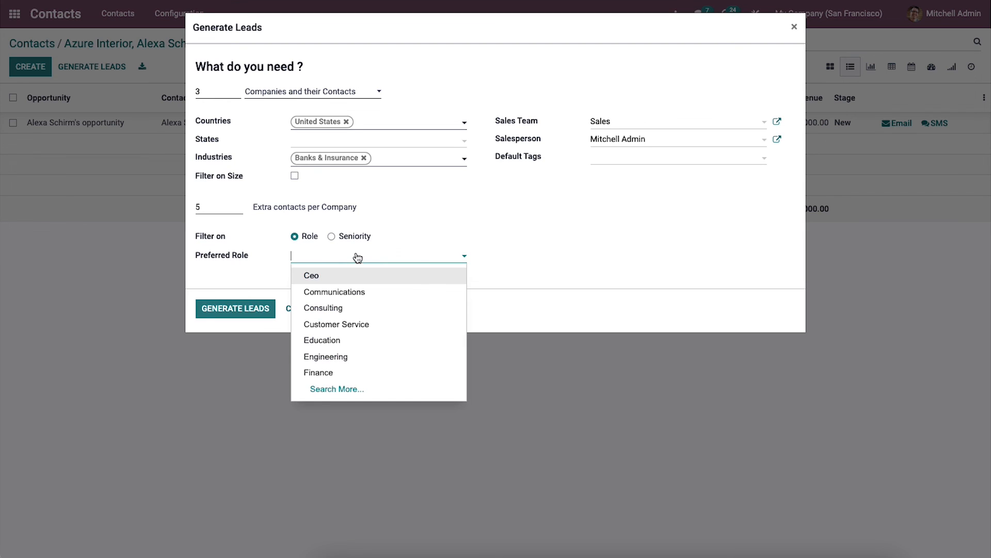
pyautogui.click(374, 231)
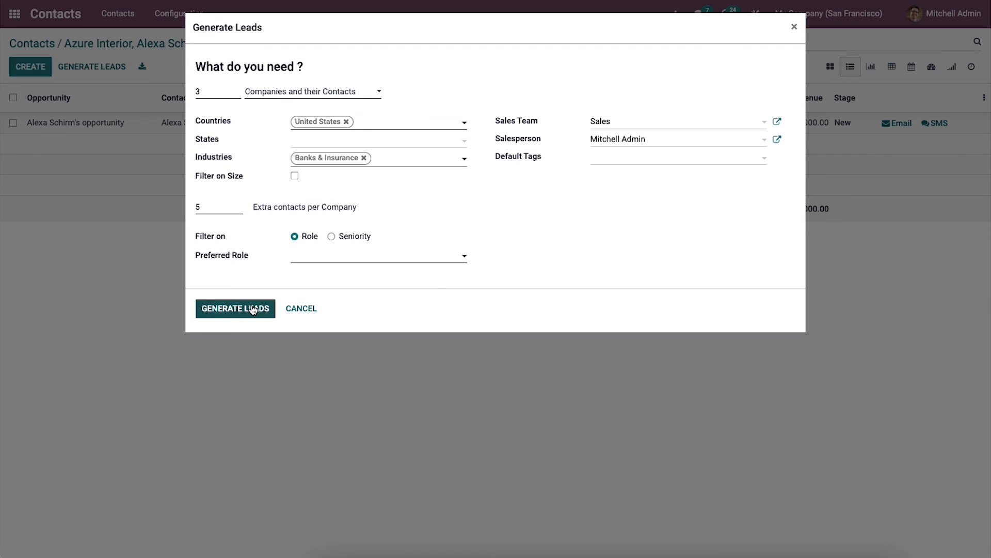
pyautogui.click(289, 308)
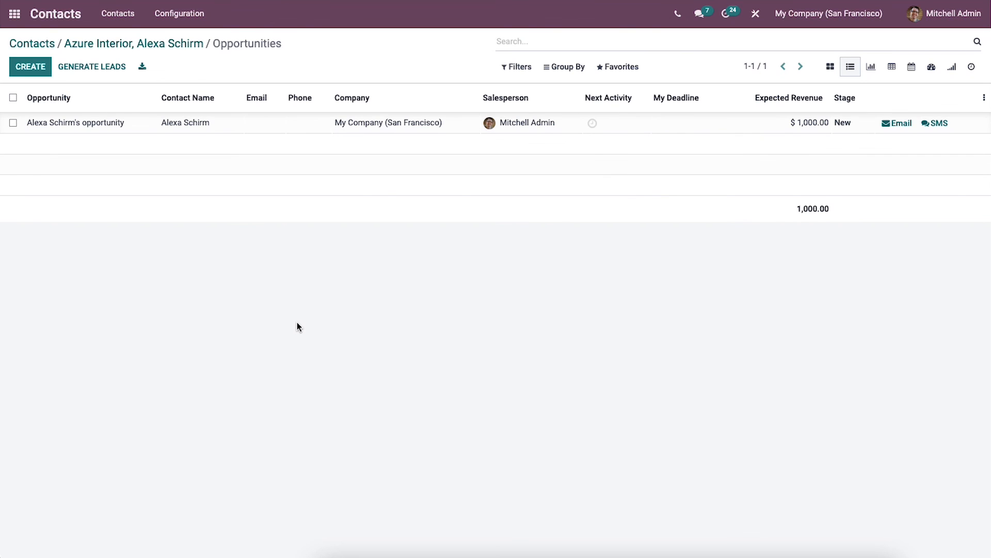